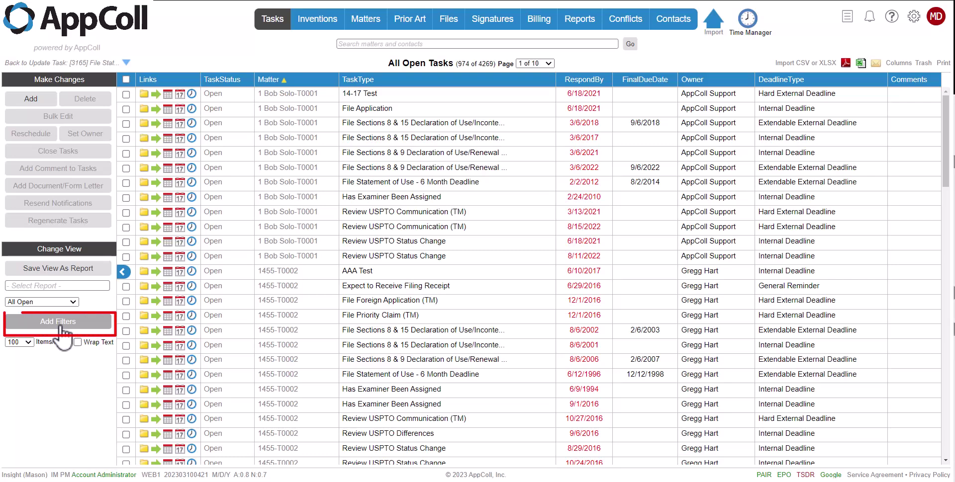
Add a task filter on Matter.Type that includes only Trademark matters
{"action": "left_click", "coordinate": [59, 327]}
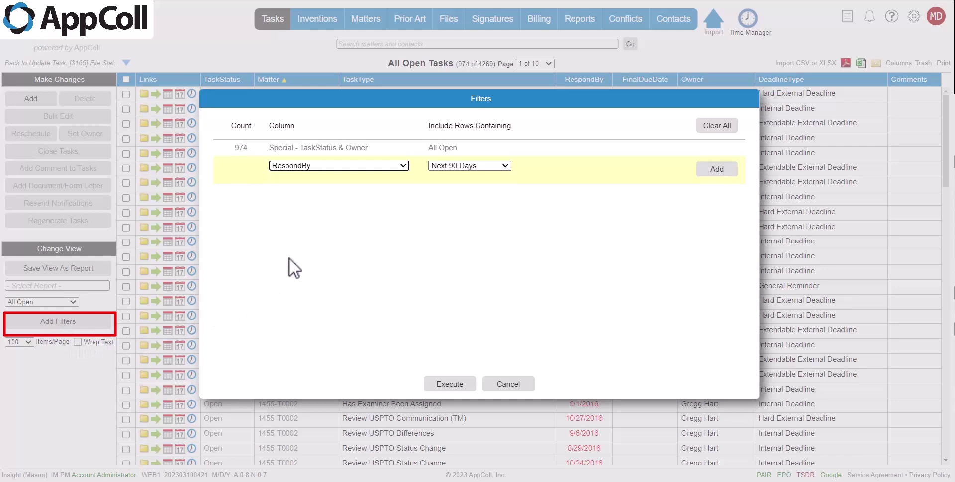
{"action": "left_click", "coordinate": [323, 166]}
{"action": "left_click", "coordinate": [311, 269]}
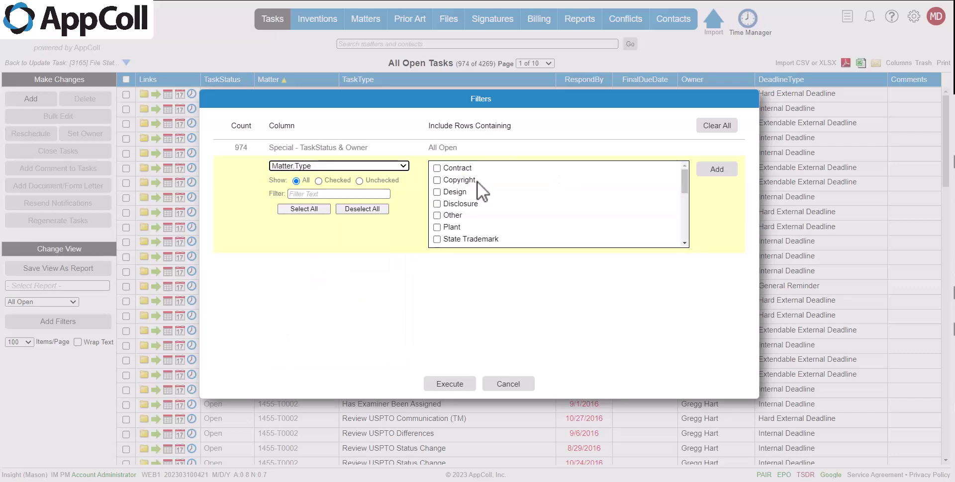
{"action": "scroll", "coordinate": [468, 221], "scroll_direction": "down", "scroll_amount": 3}
{"action": "scroll", "coordinate": [470, 218], "scroll_direction": "down", "scroll_amount": 2}
{"action": "scroll", "coordinate": [466, 214], "scroll_direction": "up", "scroll_amount": 2}
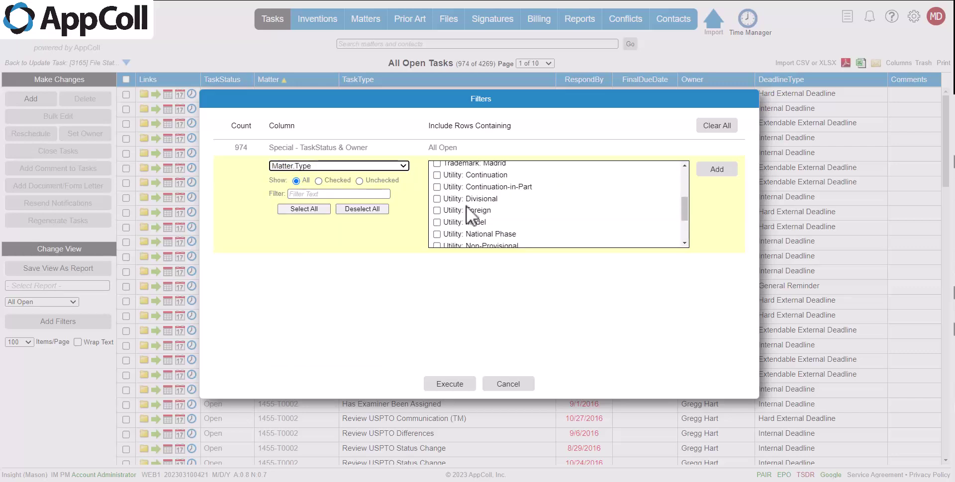
{"action": "scroll", "coordinate": [470, 205], "scroll_direction": "up", "scroll_amount": 2}
{"action": "left_click", "coordinate": [434, 200]}
{"action": "left_click", "coordinate": [717, 170]}
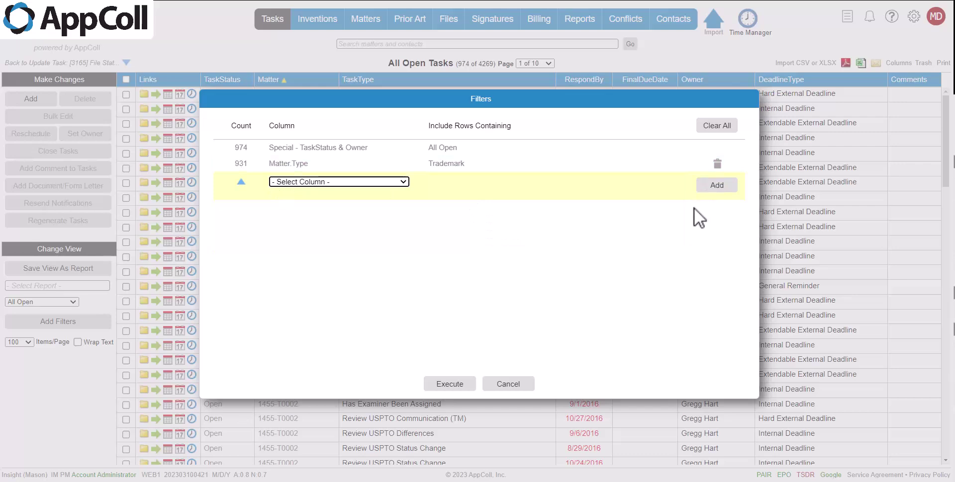
Add a filter for tasks with OpenedOn set to the specific date 3/10/2023, and apply the filters
{"action": "left_click", "coordinate": [299, 183]}
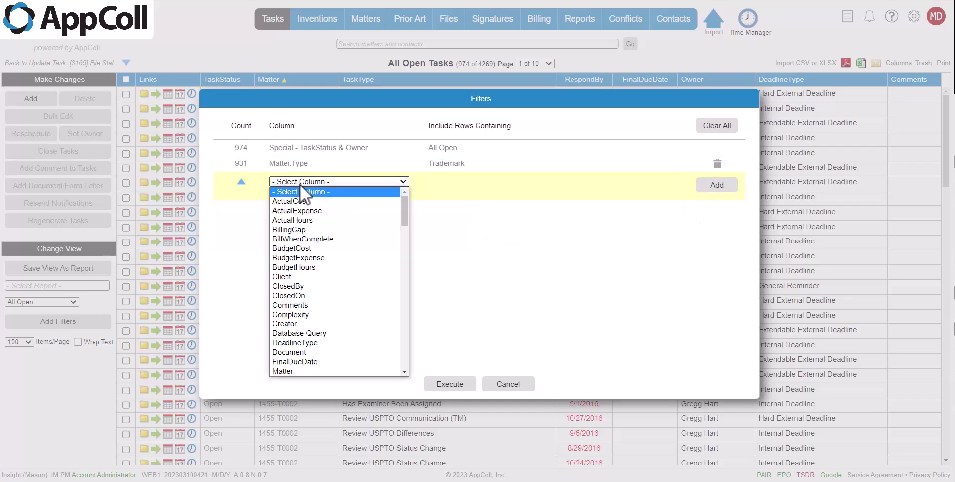
{"action": "scroll", "coordinate": [317, 213], "scroll_direction": "down", "scroll_amount": 15}
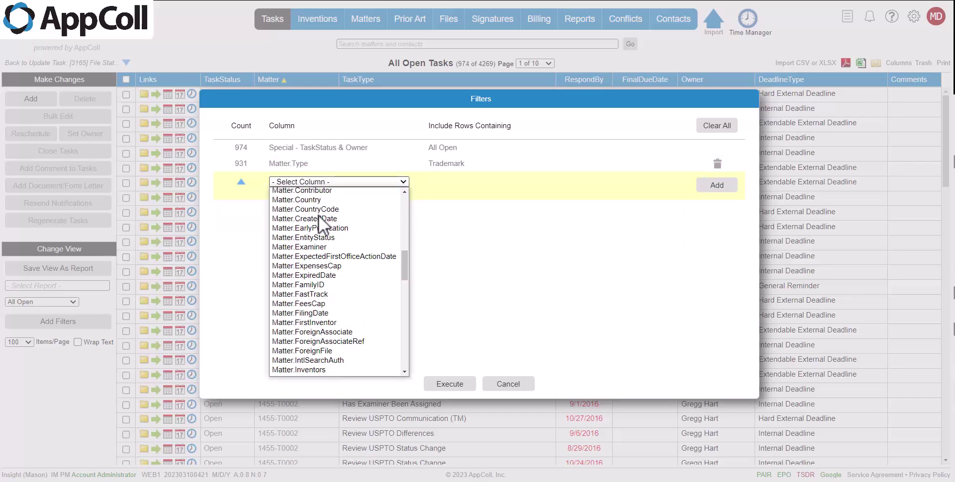
{"action": "scroll", "coordinate": [318, 216], "scroll_direction": "down", "scroll_amount": 1}
{"action": "left_click", "coordinate": [298, 326]}
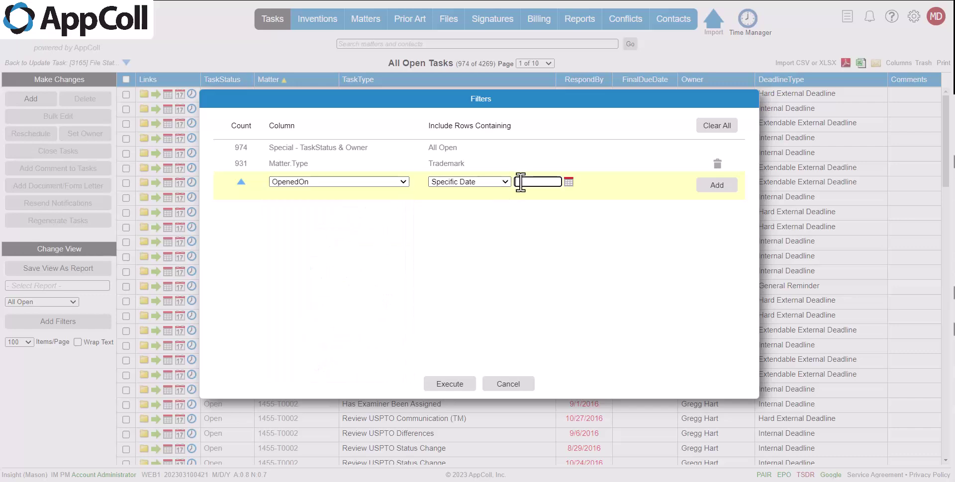
{"action": "left_click", "coordinate": [568, 182]}
{"action": "left_click", "coordinate": [595, 239]}
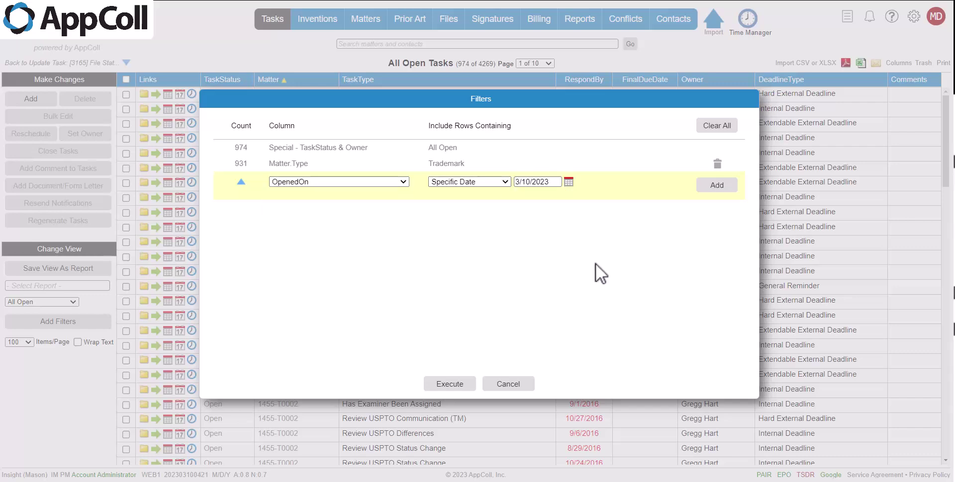
{"action": "left_click", "coordinate": [700, 186]}
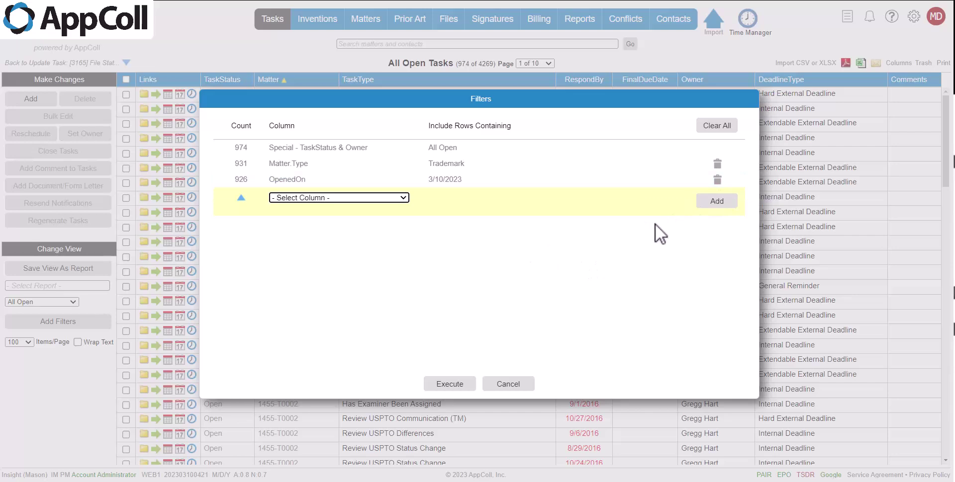
{"action": "left_click", "coordinate": [465, 385]}
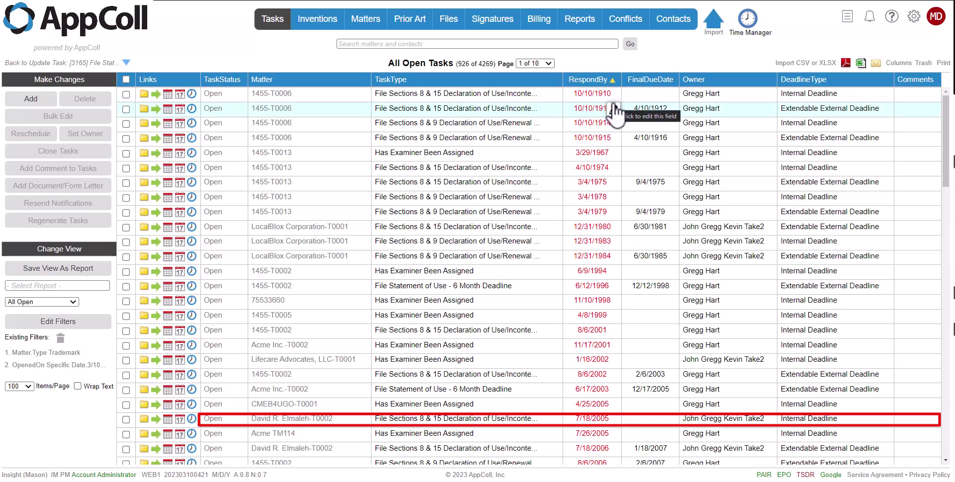
Select the first six tasks in the filtered list
{"action": "mouse_move", "coordinate": [590, 100]}
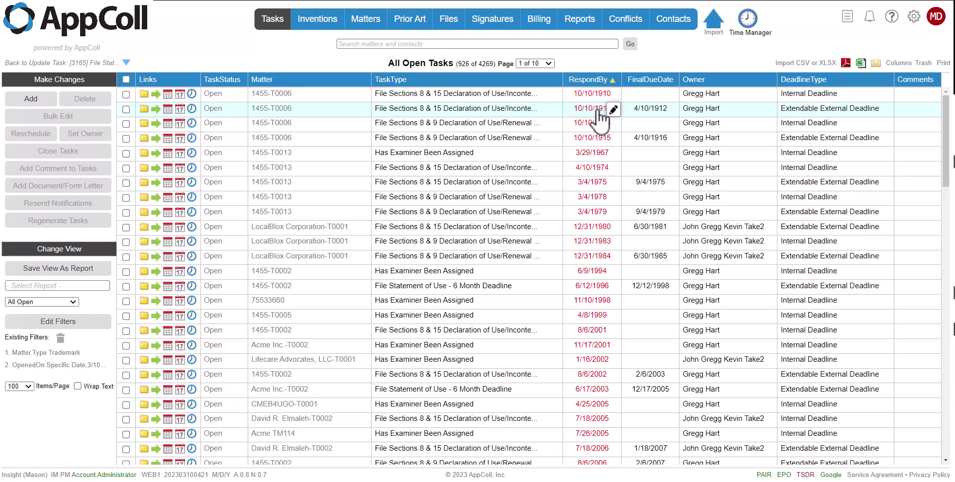
{"action": "left_click", "coordinate": [126, 95]}
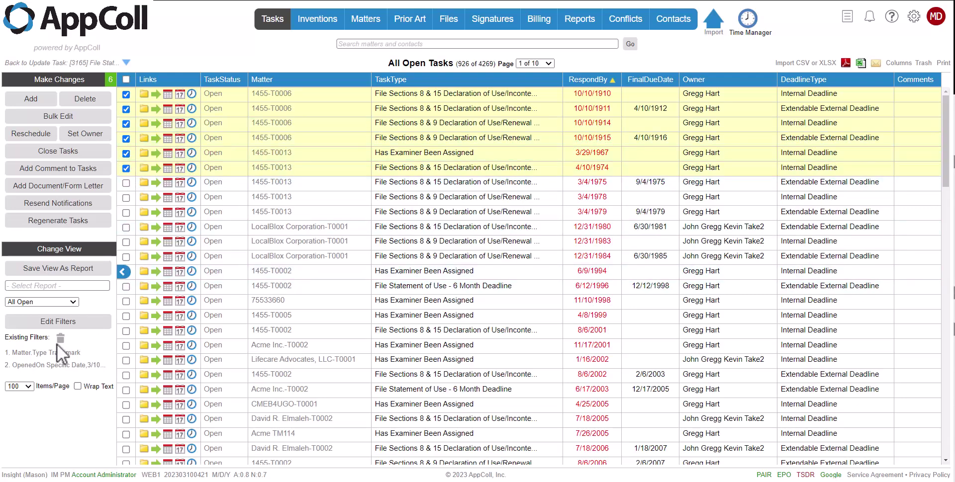
Add a TaskType filter containing "8 & 15" to the existing filters and apply it to the task list
{"action": "left_click", "coordinate": [58, 322]}
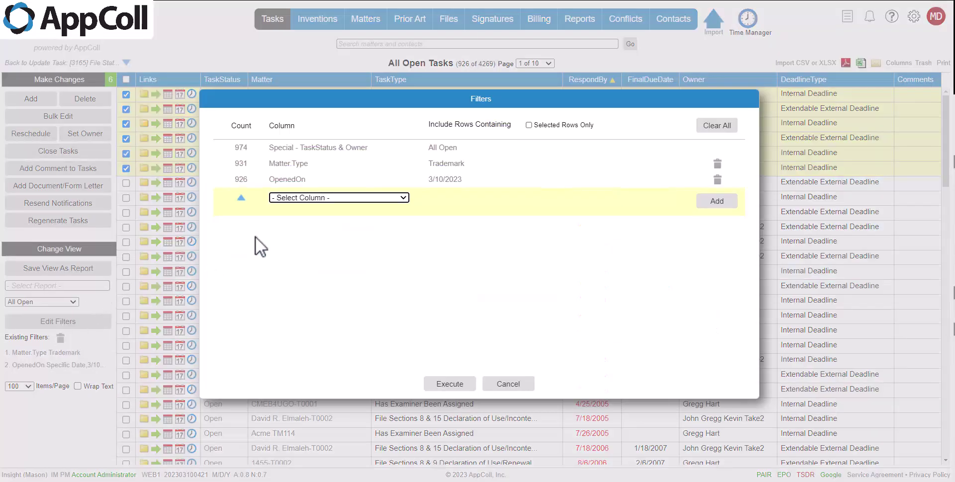
{"action": "left_click", "coordinate": [333, 199]}
{"action": "scroll", "coordinate": [328, 248], "scroll_direction": "down", "scroll_amount": 15}
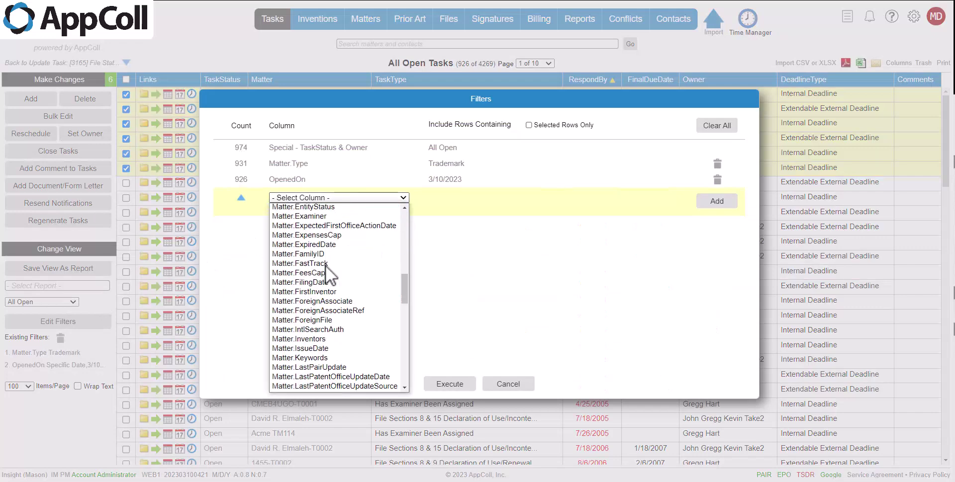
{"action": "scroll", "coordinate": [324, 266], "scroll_direction": "down", "scroll_amount": 5}
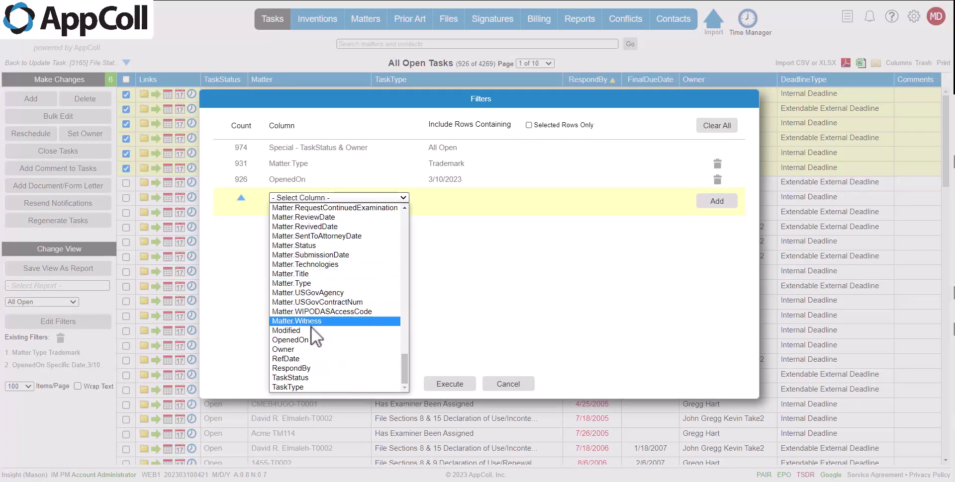
{"action": "left_click", "coordinate": [304, 387]}
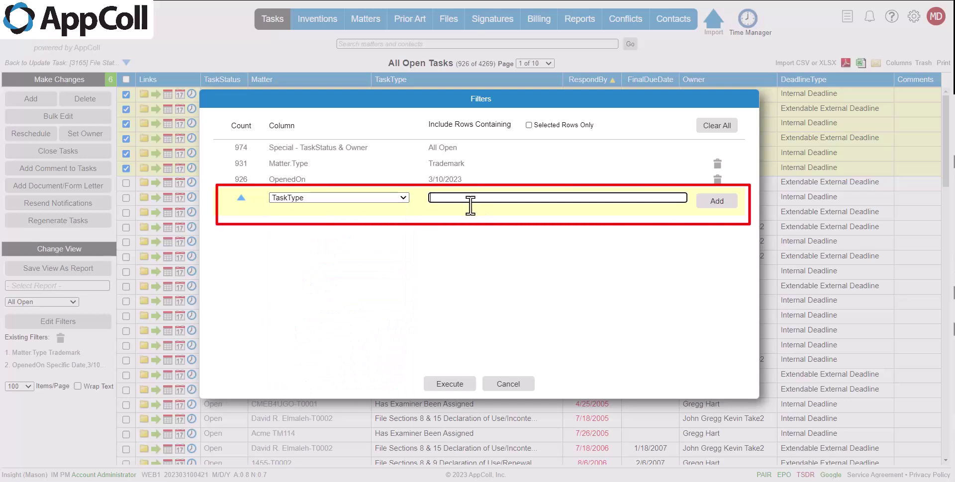
{"action": "type", "text": "8 & 15"}
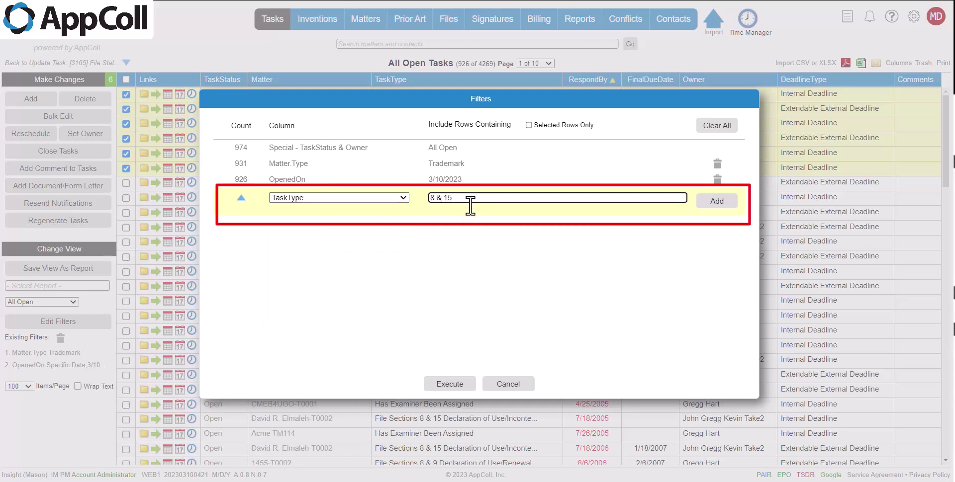
{"action": "left_click", "coordinate": [715, 202]}
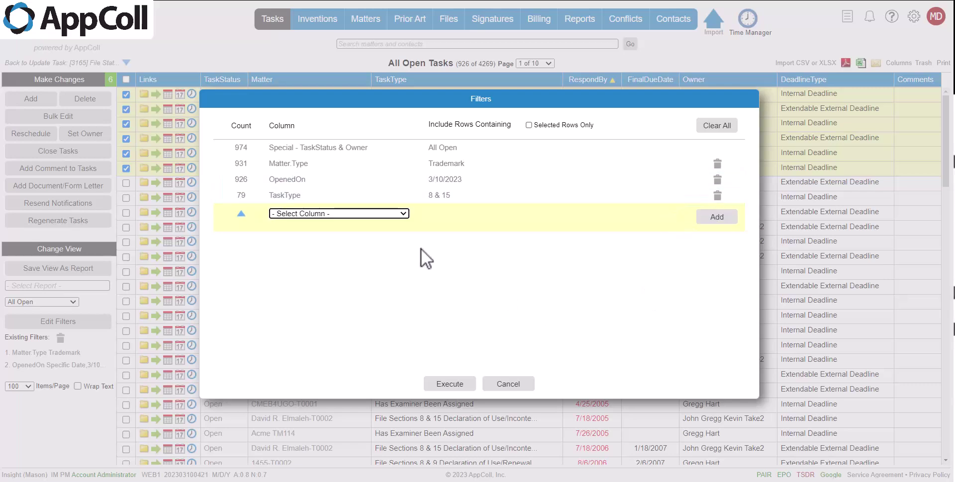
{"action": "left_click", "coordinate": [449, 386]}
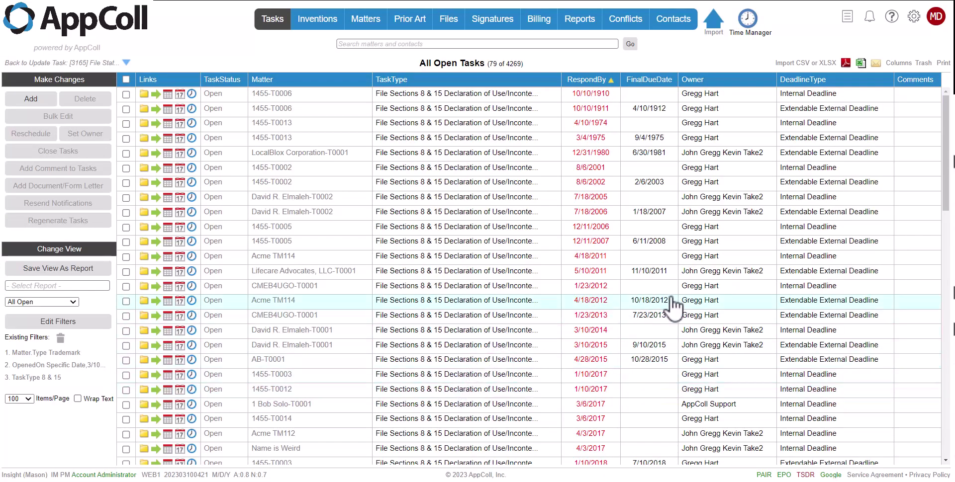
Select the first 14 tasks of the filtered list, from RespondBy date 10/10/1910 through 1/23/2012
{"action": "scroll", "coordinate": [669, 309], "scroll_direction": "down", "scroll_amount": 15}
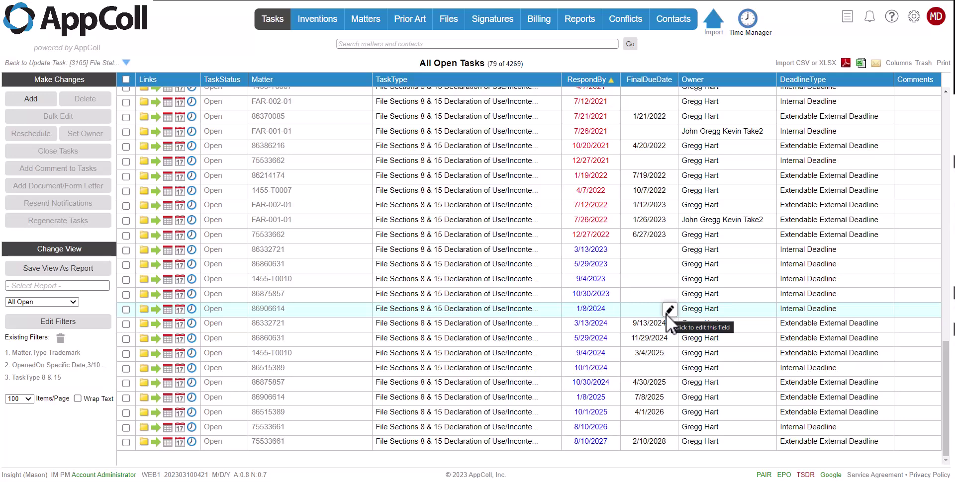
{"action": "scroll", "coordinate": [667, 316], "scroll_direction": "up", "scroll_amount": 15}
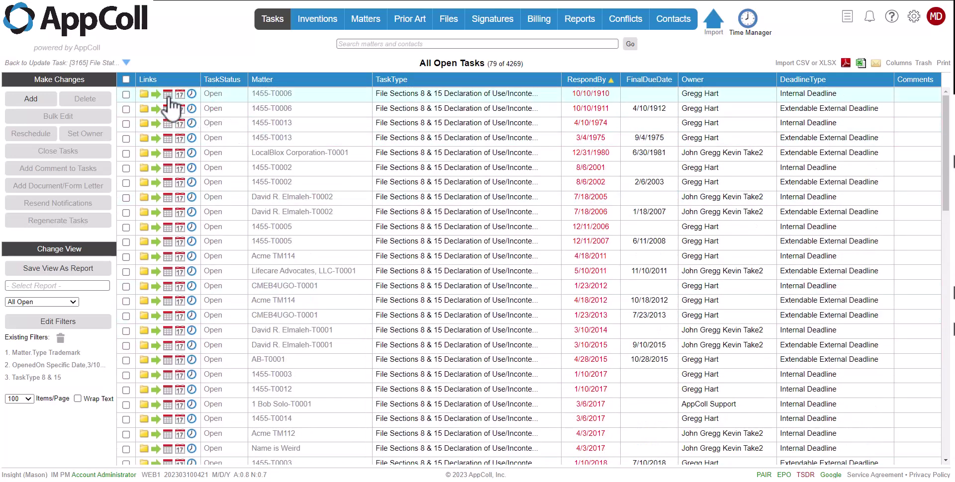
{"action": "left_click", "coordinate": [127, 94]}
{"action": "left_click", "coordinate": [126, 109]}
{"action": "left_click", "coordinate": [127, 123]}
{"action": "left_click", "coordinate": [126, 139]}
{"action": "left_click", "coordinate": [126, 153]}
{"action": "left_click", "coordinate": [126, 169]}
{"action": "left_click", "coordinate": [126, 183]}
{"action": "left_click", "coordinate": [126, 198]}
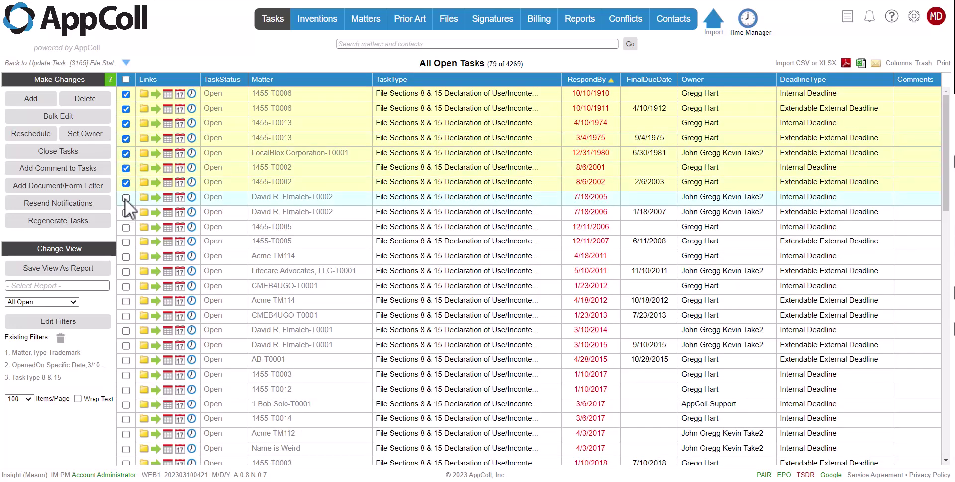
{"action": "left_click", "coordinate": [126, 213]}
{"action": "left_click", "coordinate": [126, 228]}
{"action": "left_click", "coordinate": [126, 243]}
{"action": "left_click", "coordinate": [126, 257]}
{"action": "left_click", "coordinate": [126, 272]}
{"action": "left_click", "coordinate": [126, 287]}
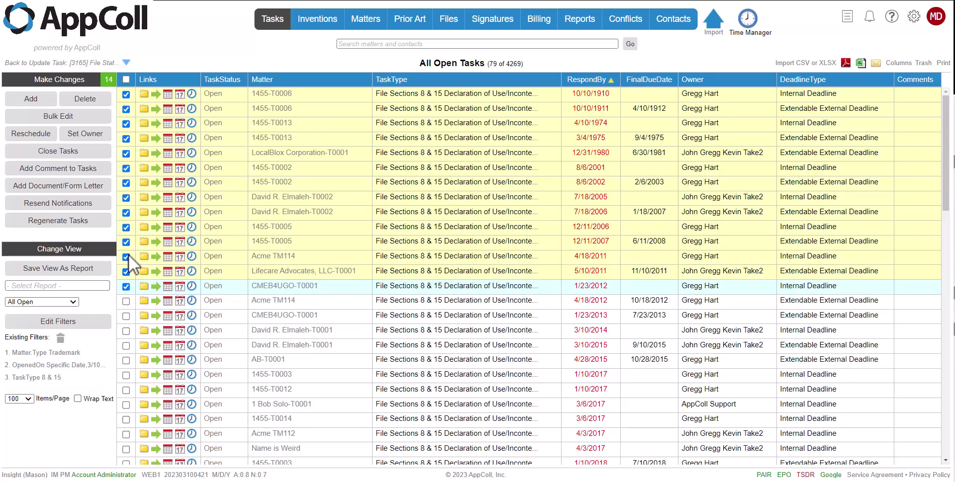
Close the selected tasks with the state Completed and the comment "All closed upon import", and dismiss the resulting message
{"action": "left_click", "coordinate": [70, 155]}
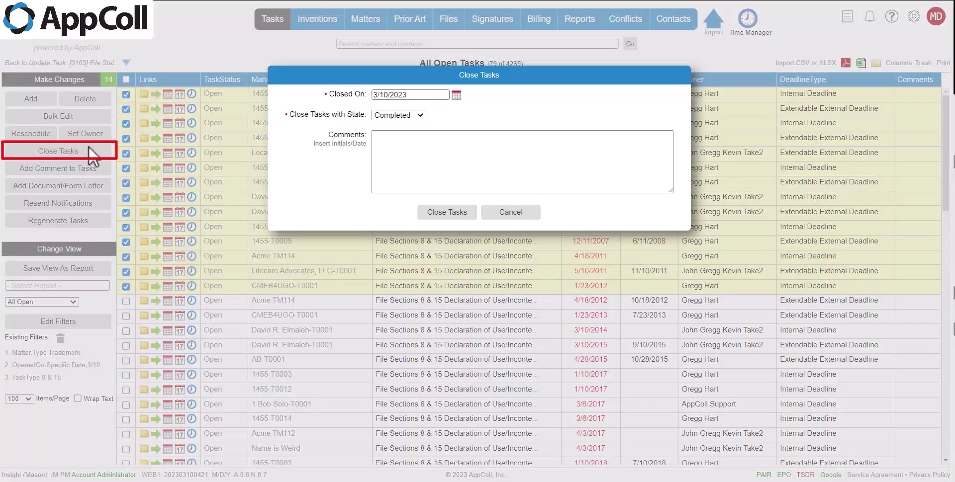
{"action": "left_click", "coordinate": [399, 115]}
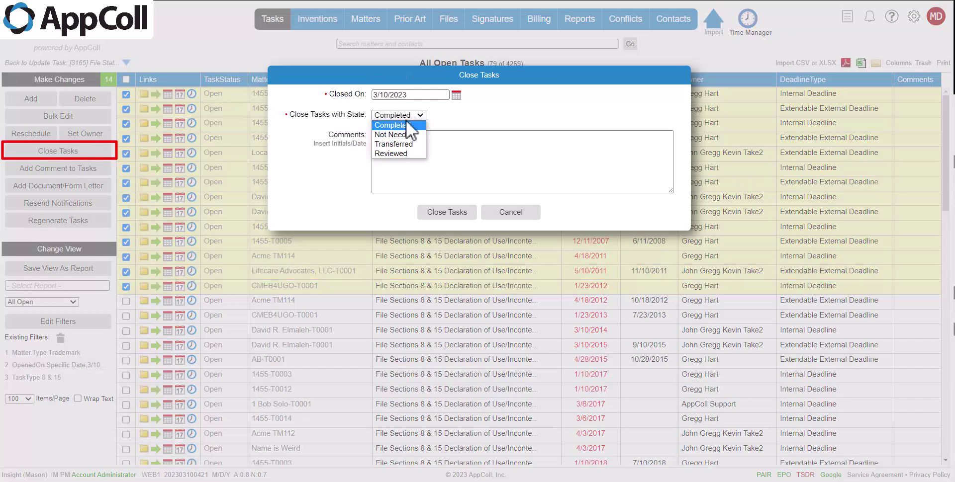
{"action": "left_click", "coordinate": [405, 126]}
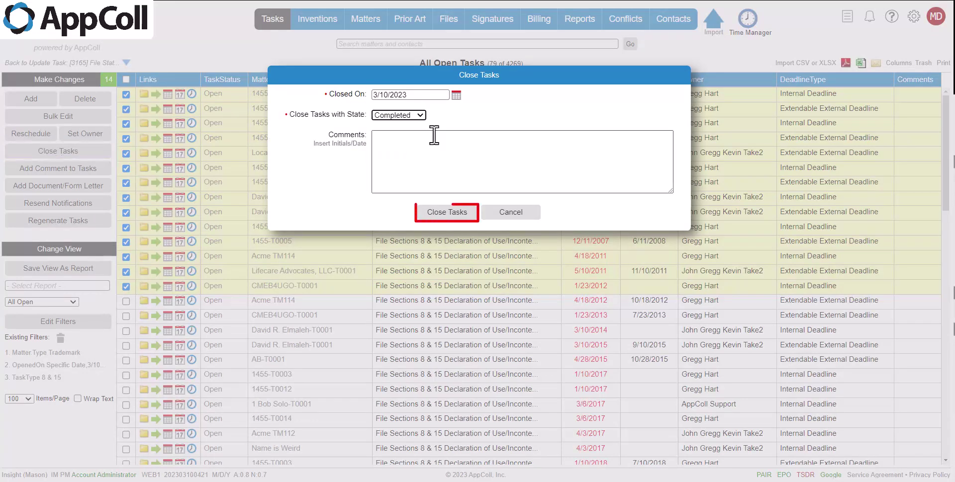
{"action": "left_click", "coordinate": [447, 216]}
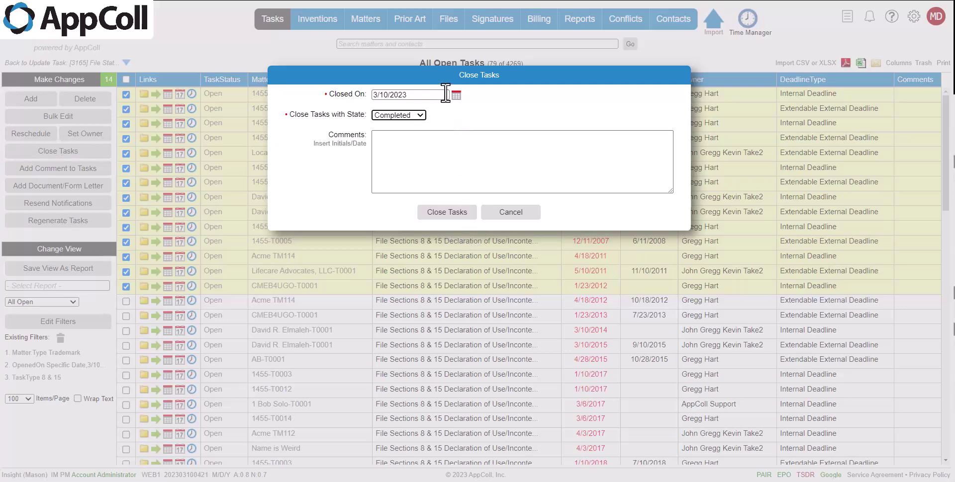
{"action": "left_click", "coordinate": [436, 137]}
{"action": "type", "text": "All closed upon import"}
{"action": "left_click", "coordinate": [472, 214]}
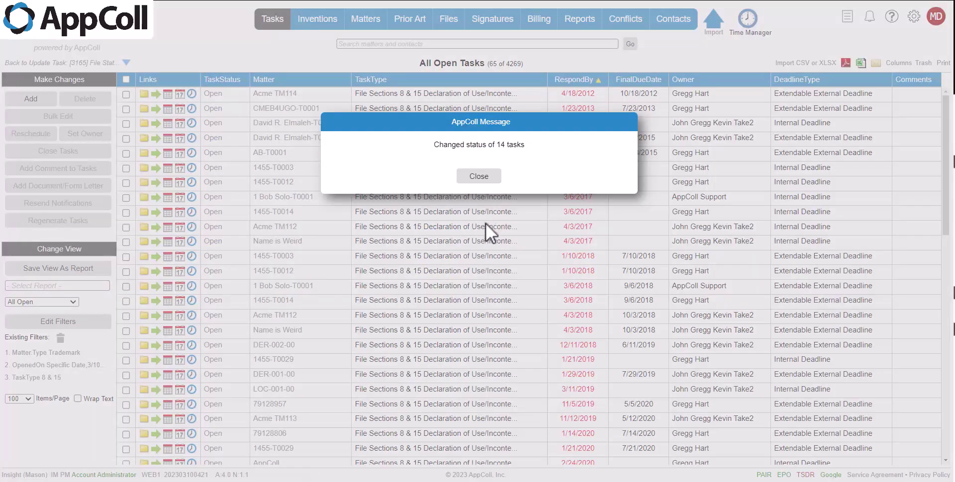
{"action": "left_click", "coordinate": [479, 176]}
Try to set the status of the first Acme TM114 task in the list to Completed on 3/10/2018
{"action": "left_click", "coordinate": [213, 94]}
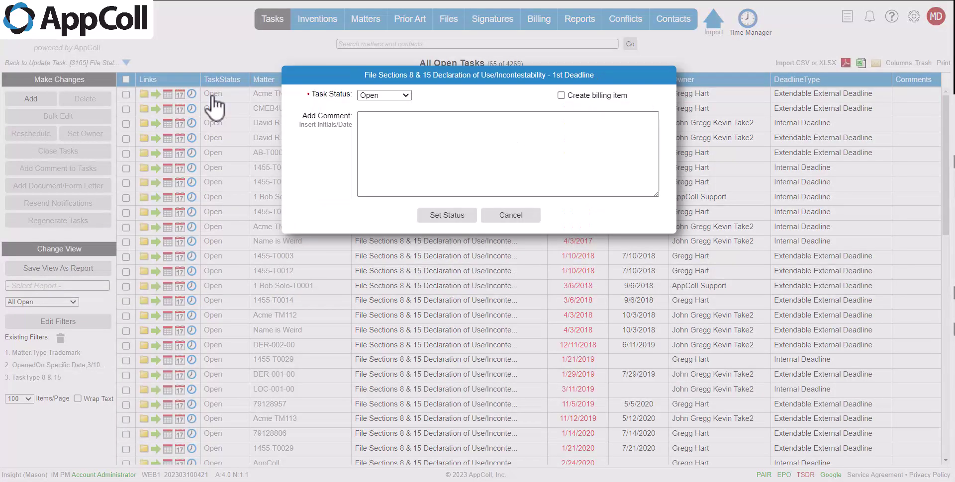
{"action": "left_click", "coordinate": [405, 94]}
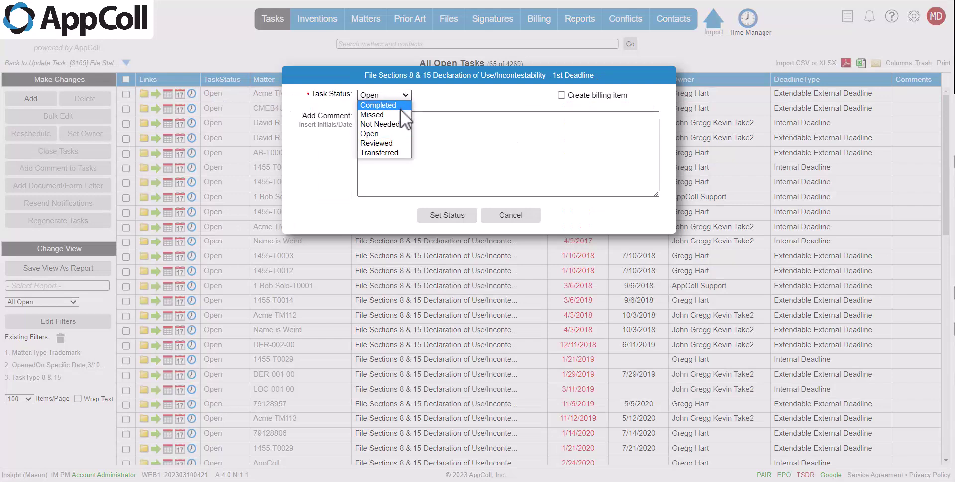
{"action": "left_click", "coordinate": [399, 106]}
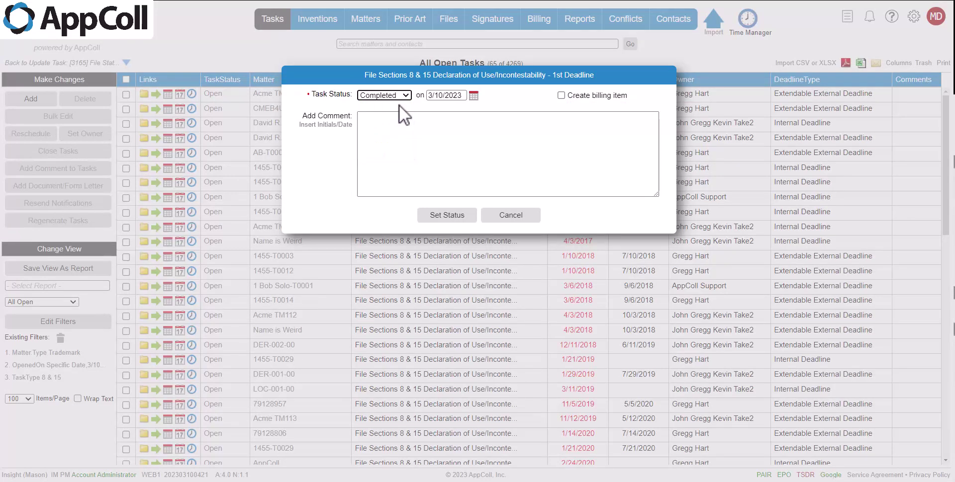
{"action": "left_click", "coordinate": [464, 95]}
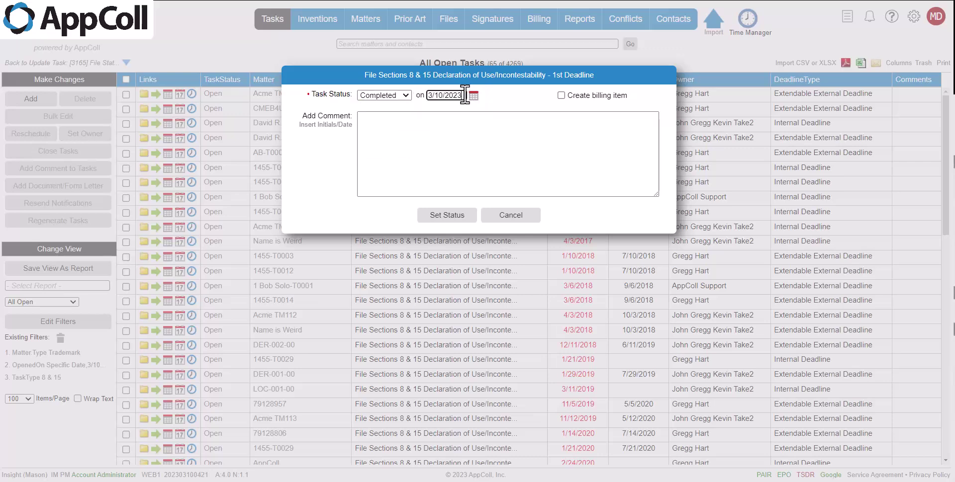
{"action": "key", "text": "BackSpace"}
{"action": "key", "text": "BackSpace"}
{"action": "type", "text": "18"}
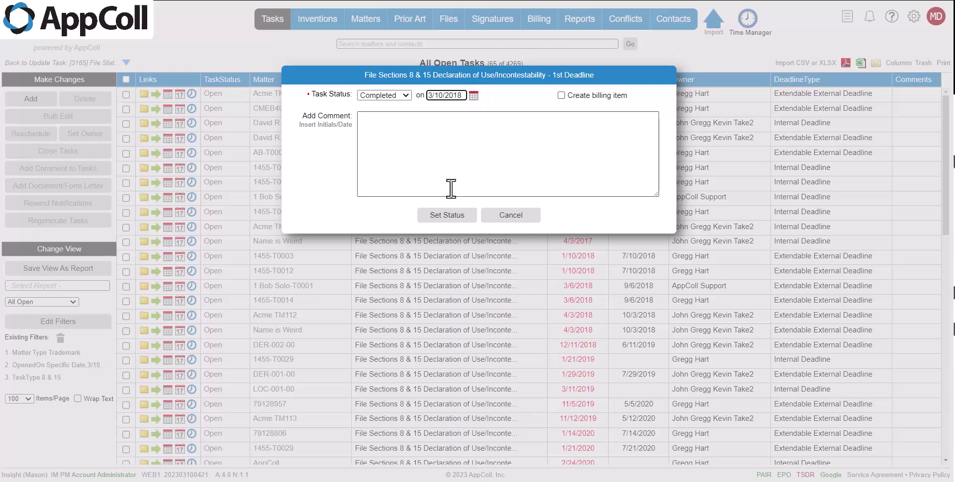
{"action": "left_click", "coordinate": [446, 217]}
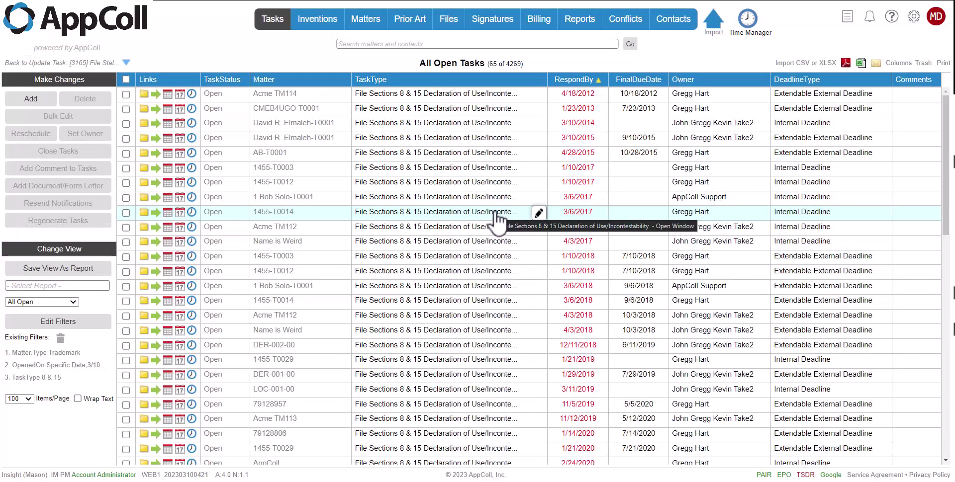
Select all tasks in the list except the three with RespondBy dates 12/27/2022, 3/13/2023 and 5/29/2023
{"action": "left_click", "coordinate": [126, 79]}
{"action": "scroll", "coordinate": [128, 199], "scroll_direction": "down", "scroll_amount": 10}
{"action": "left_click", "coordinate": [126, 265]}
{"action": "left_click", "coordinate": [126, 250]}
{"action": "left_click", "coordinate": [126, 235]}
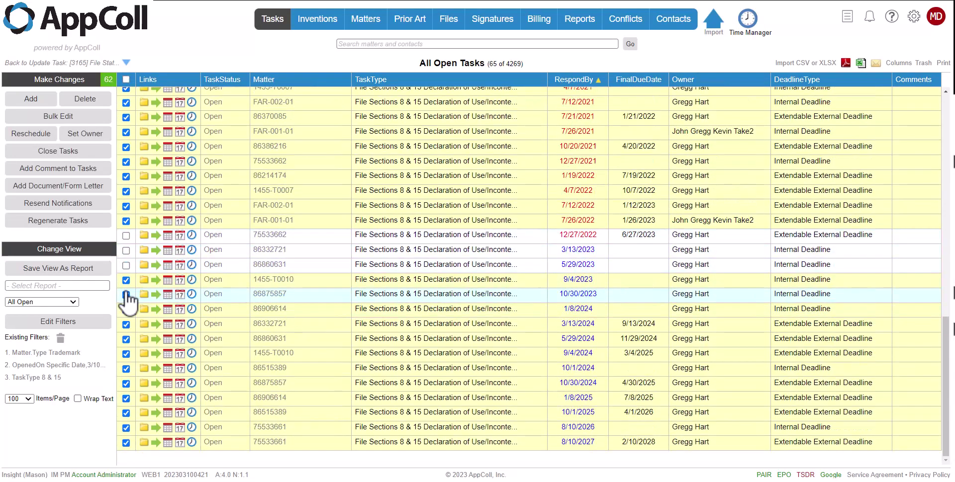
Deselect the remaining tasks with RespondBy dates from 9/4/2023 through 8/10/2027
{"action": "left_click", "coordinate": [126, 354]}
{"action": "left_click", "coordinate": [127, 369]}
{"action": "left_click", "coordinate": [126, 384]}
{"action": "left_click", "coordinate": [126, 398]}
{"action": "left_click", "coordinate": [127, 414]}
{"action": "right_click", "coordinate": [124, 424]}
{"action": "left_click", "coordinate": [126, 428]}
{"action": "left_click", "coordinate": [126, 443]}
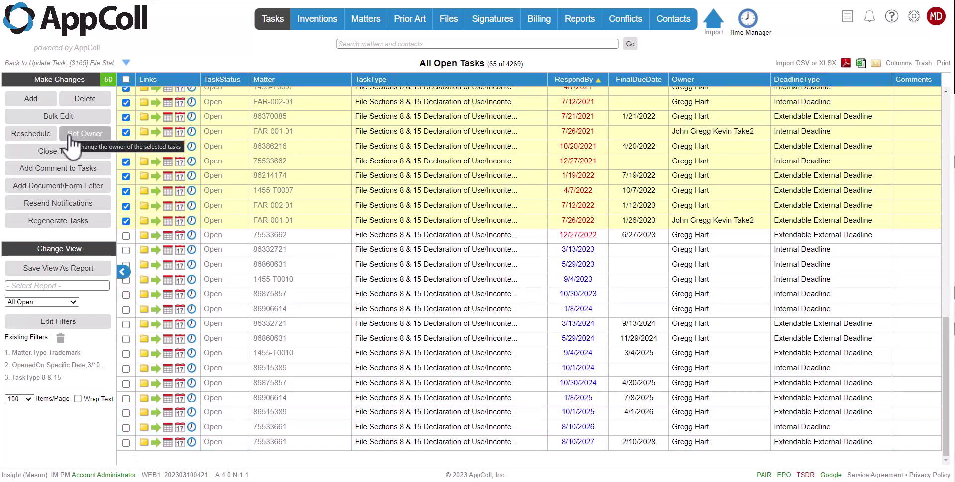
Close the selected tasks with the state Completed on 3/10/2023 and dismiss the resulting message
{"action": "left_click", "coordinate": [57, 151]}
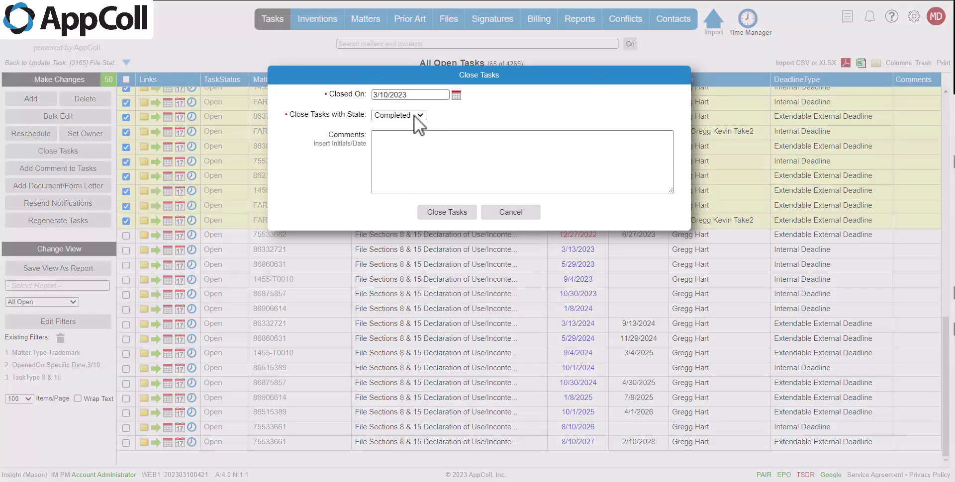
{"action": "left_click", "coordinate": [444, 213]}
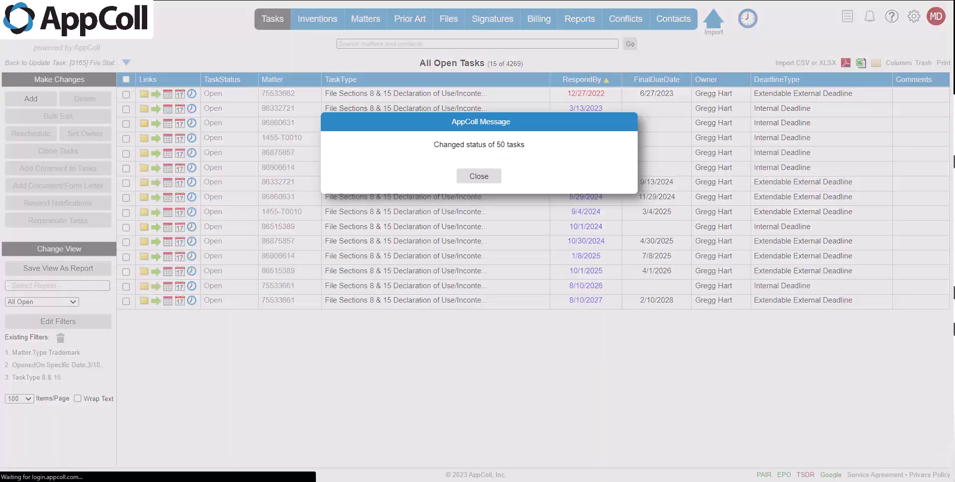
{"action": "left_click", "coordinate": [479, 177]}
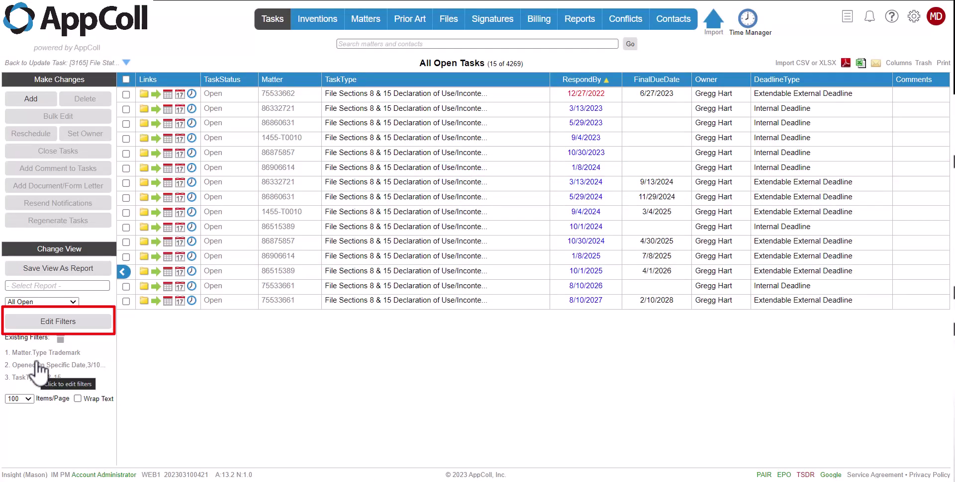
Change the TaskType filter to "8 & 9" and apply it to the open tasks
{"action": "left_click", "coordinate": [58, 323]}
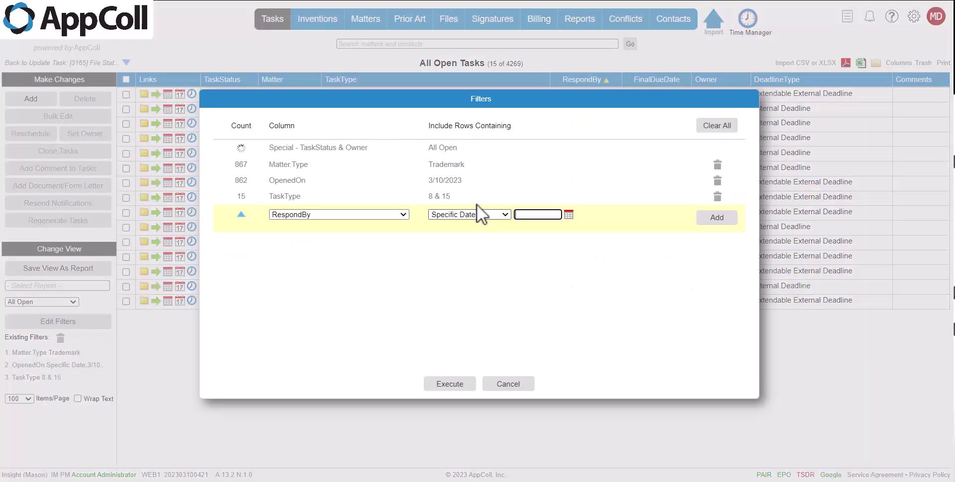
{"action": "left_click", "coordinate": [572, 197]}
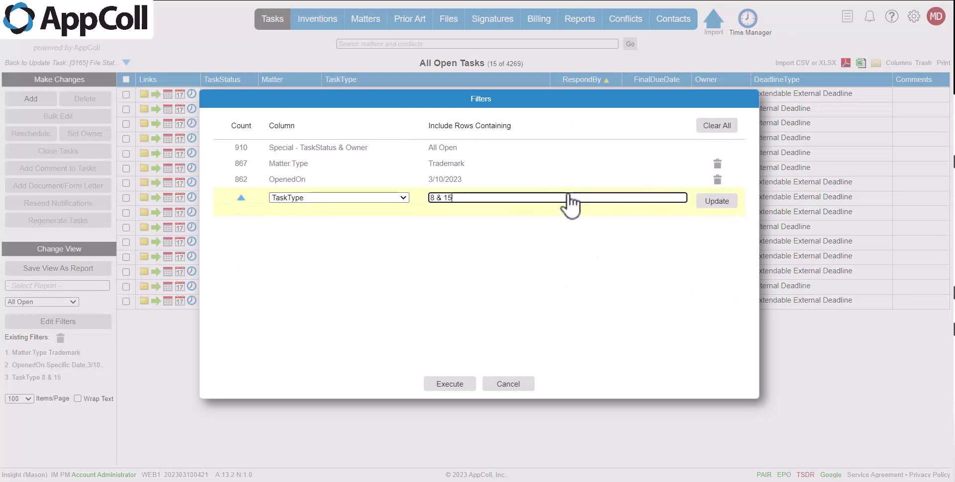
{"action": "key", "text": "BackSpace"}
{"action": "key", "text": "BackSpace"}
{"action": "type", "text": "9"}
{"action": "left_click", "coordinate": [717, 201]}
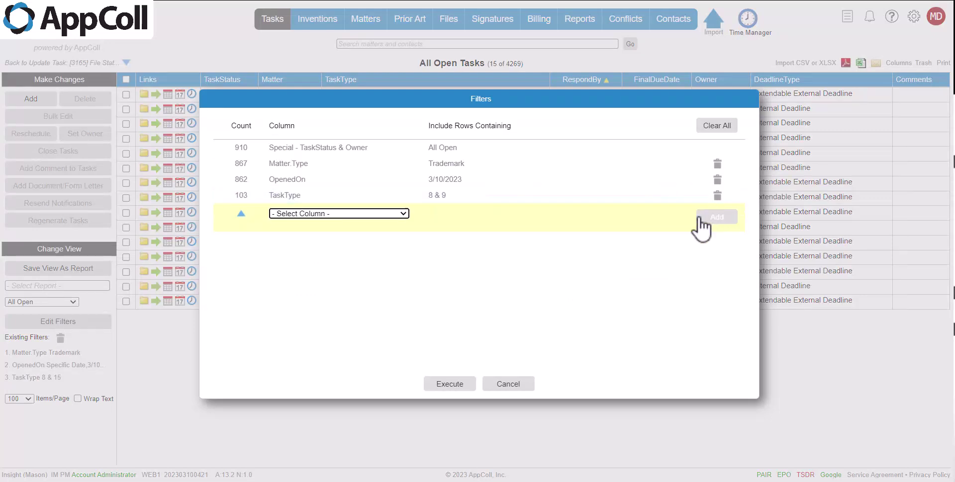
{"action": "left_click", "coordinate": [450, 384]}
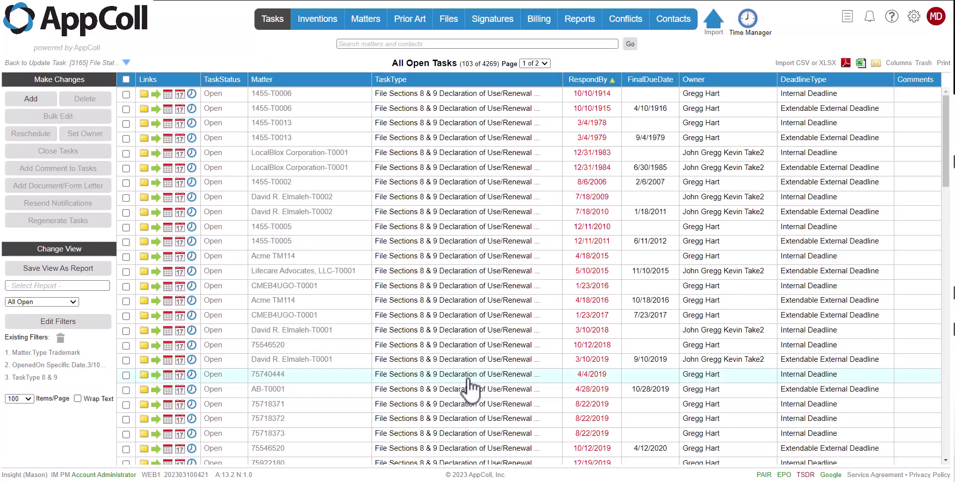
Restrict the Sections 8 & 9 tasks to RespondBy dates older than 7 days and select all the listed tasks
{"action": "scroll", "coordinate": [768, 351], "scroll_direction": "down", "scroll_amount": 5}
{"action": "scroll", "coordinate": [768, 350], "scroll_direction": "up", "scroll_amount": 5}
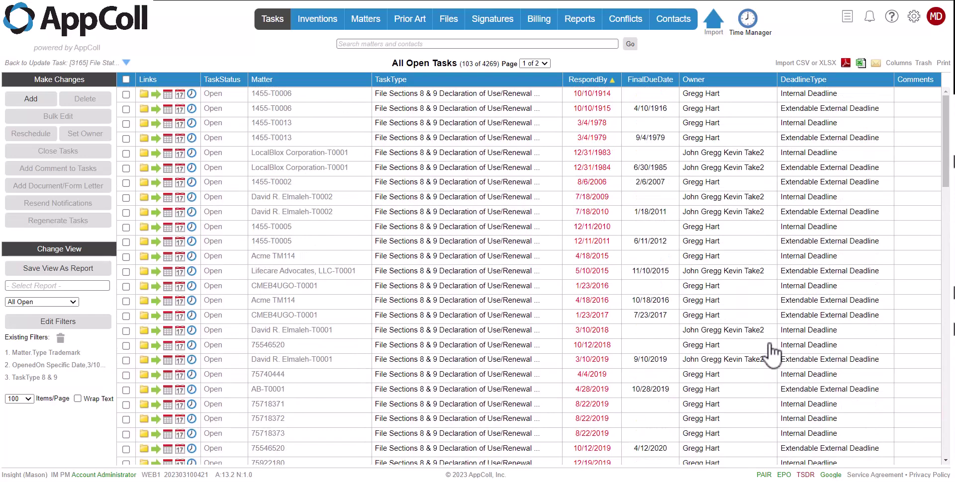
{"action": "scroll", "coordinate": [772, 353], "scroll_direction": "down", "scroll_amount": 15}
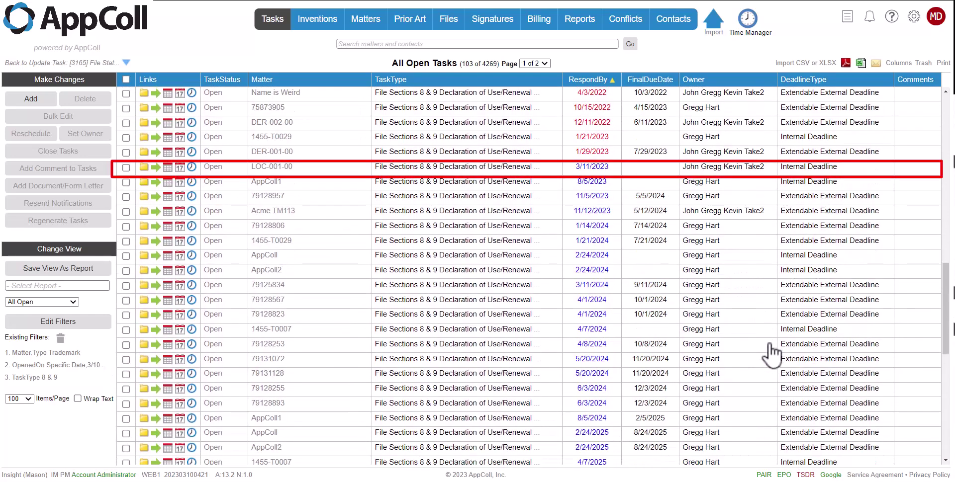
{"action": "scroll", "coordinate": [783, 341], "scroll_direction": "up", "scroll_amount": 5}
{"action": "scroll", "coordinate": [784, 342], "scroll_direction": "up", "scroll_amount": 10}
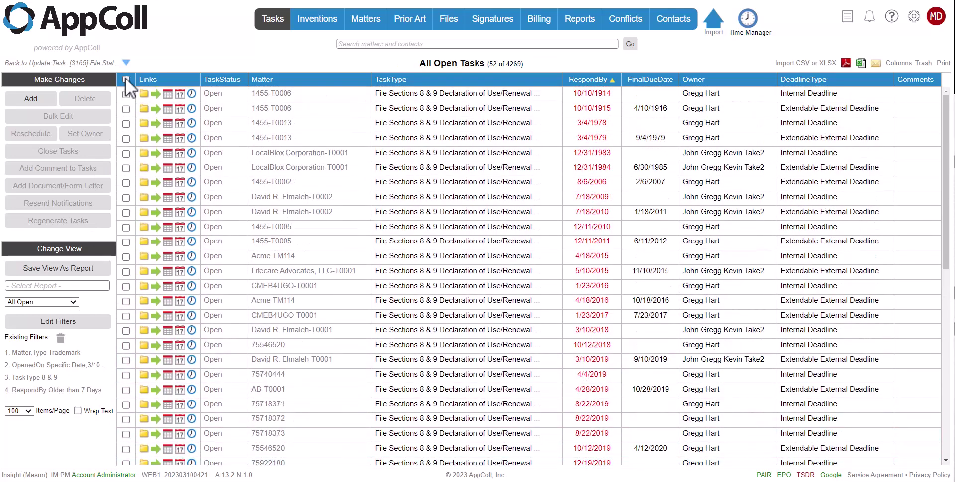
{"action": "left_click", "coordinate": [125, 78]}
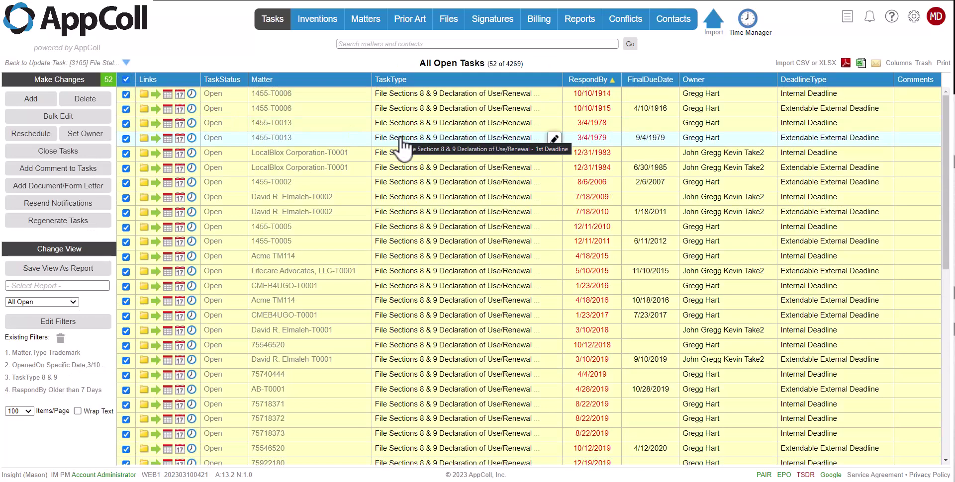
Close all selected Sections 8 & 9 tasks as Completed on 3/10/2023 and dismiss the resulting message
{"action": "left_click", "coordinate": [69, 153]}
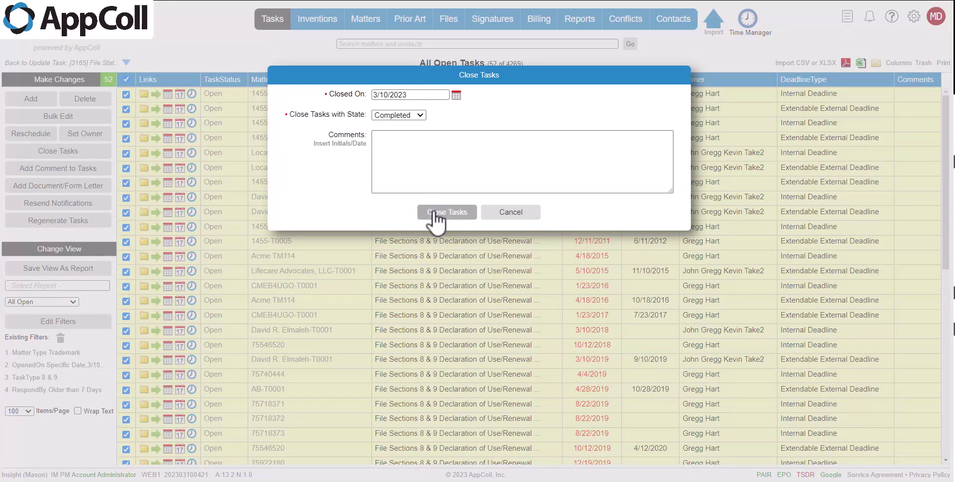
{"action": "left_click", "coordinate": [435, 212]}
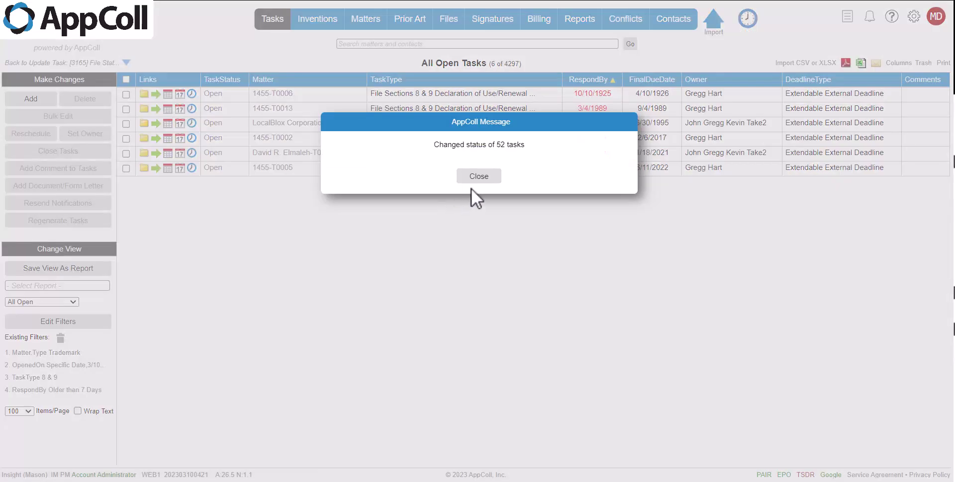
{"action": "left_click", "coordinate": [479, 175]}
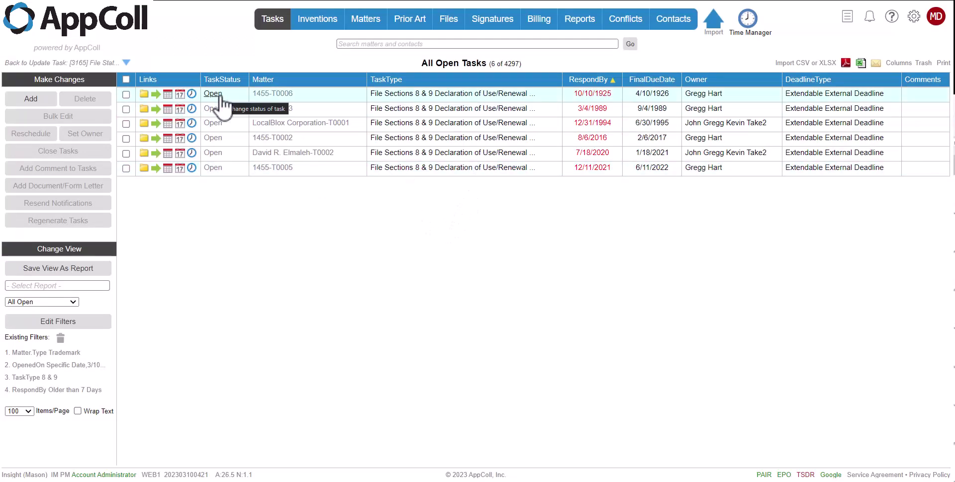
Set the status of the first Sections 8 & 9 task, with RespondBy date 10/10/1925, to Completed
{"action": "left_click", "coordinate": [239, 95]}
{"action": "left_click", "coordinate": [375, 94]}
{"action": "left_click", "coordinate": [381, 109]}
{"action": "left_click", "coordinate": [450, 218]}
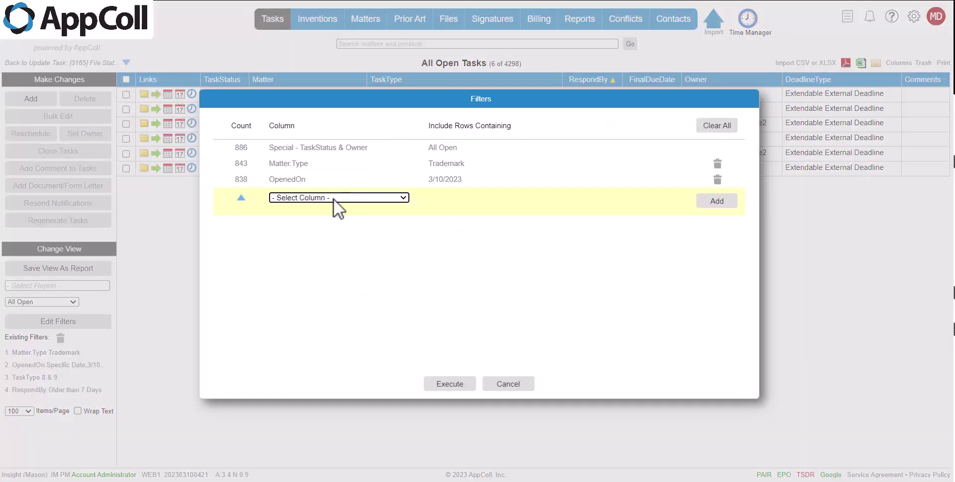
Add a TaskType filter for "Statement of Use" and apply the filters to the open trademark tasks
{"action": "left_click", "coordinate": [333, 198]}
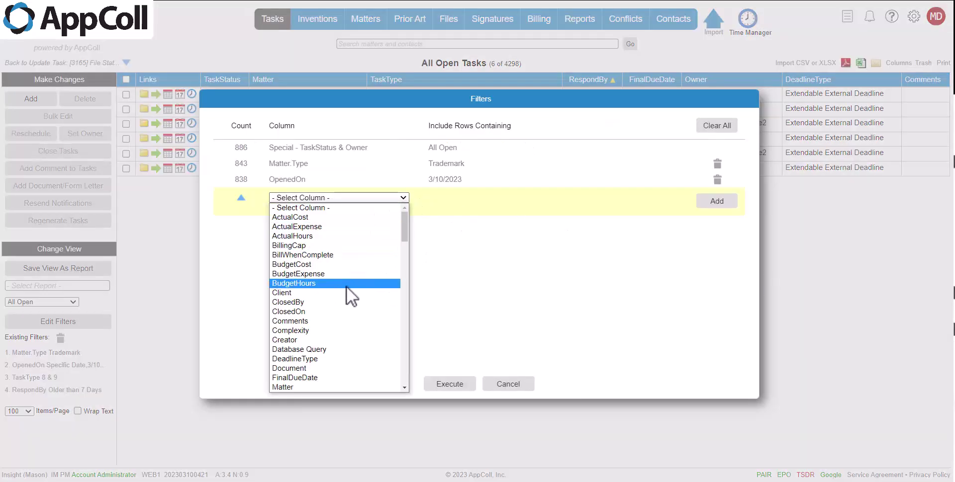
{"action": "scroll", "coordinate": [342, 311], "scroll_direction": "down", "scroll_amount": 15}
{"action": "scroll", "coordinate": [342, 312], "scroll_direction": "down", "scroll_amount": 10}
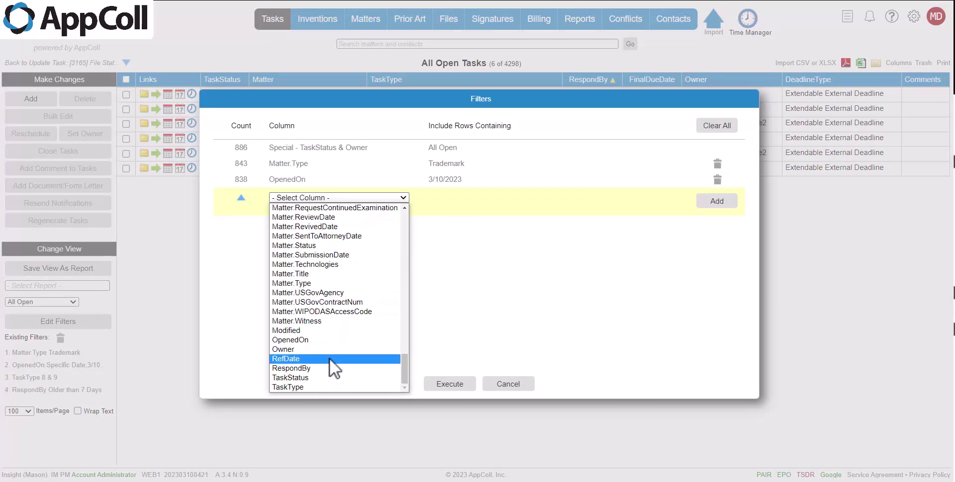
{"action": "left_click", "coordinate": [326, 387]}
{"action": "type", "text": "Statement of Use"}
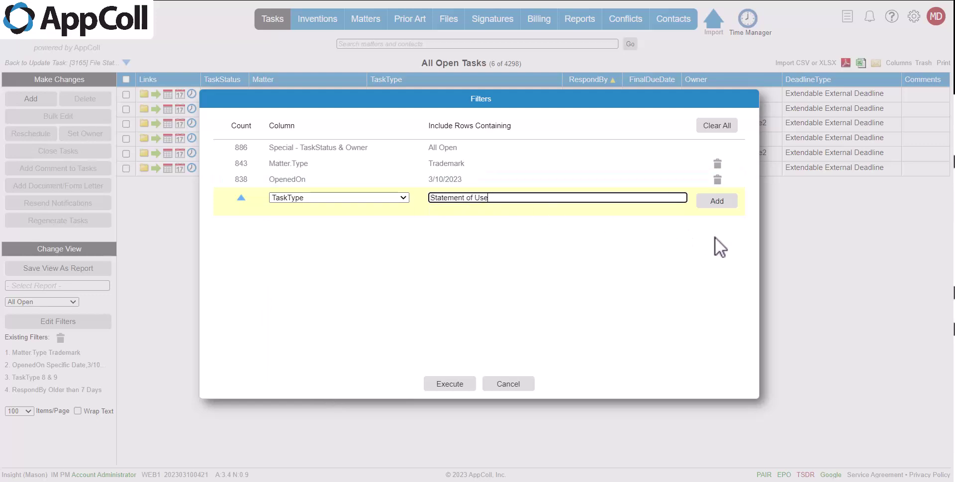
{"action": "left_click", "coordinate": [719, 201]}
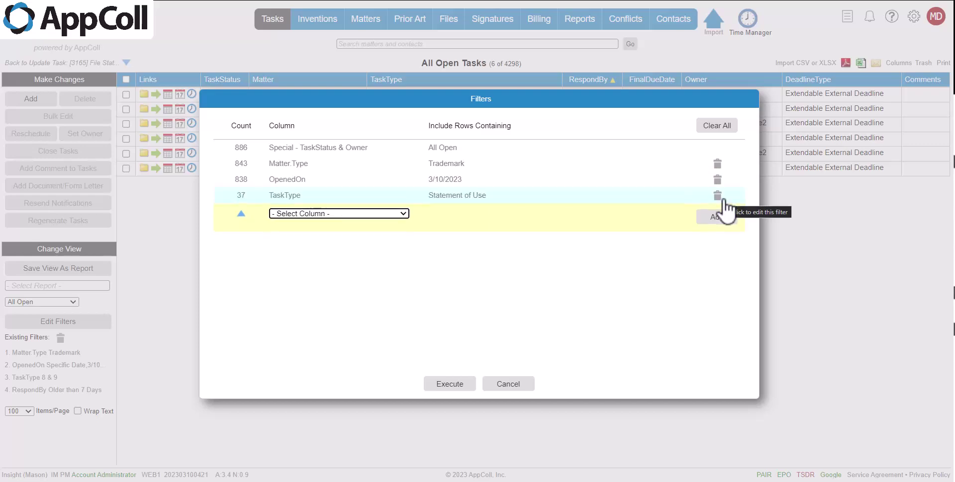
{"action": "left_click", "coordinate": [442, 385]}
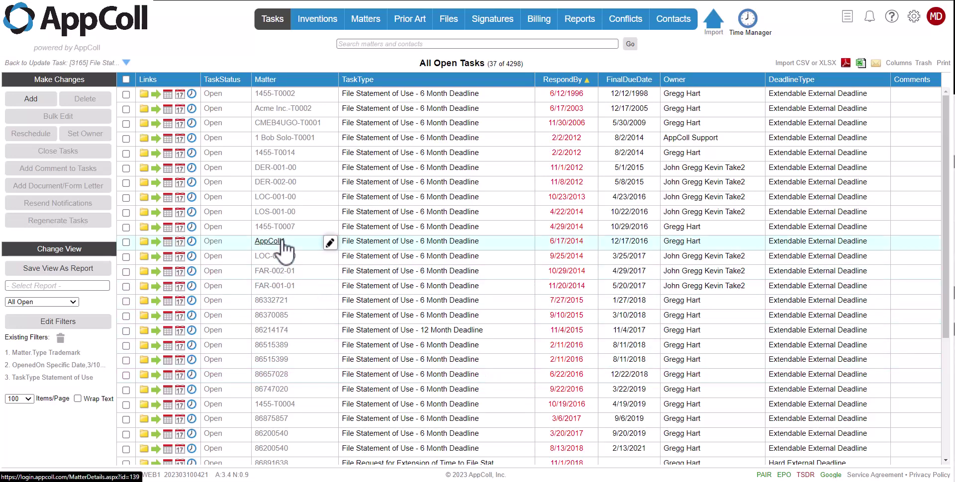
Set the status of the first Statement of Use task, with RespondBy date 6/12/1996, to Completed
{"action": "scroll", "coordinate": [311, 281], "scroll_direction": "down", "scroll_amount": 1}
{"action": "scroll", "coordinate": [311, 281], "scroll_direction": "up", "scroll_amount": 1}
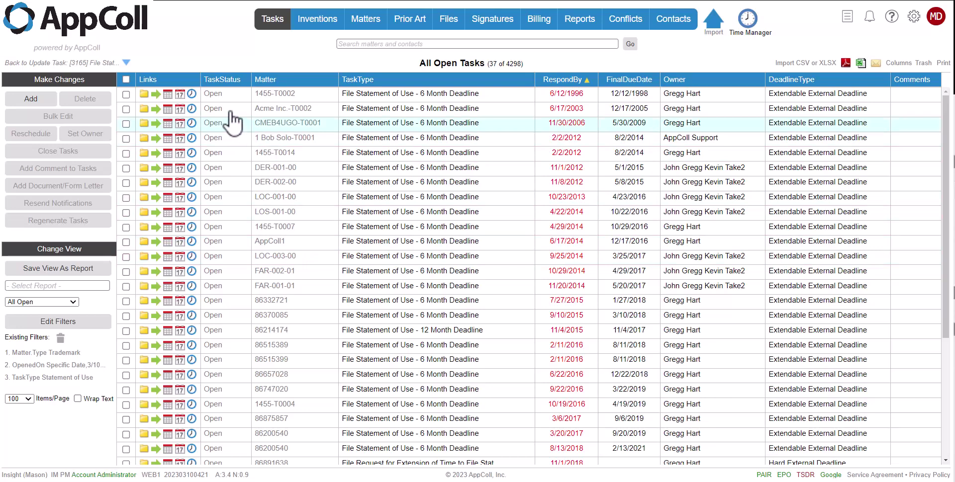
{"action": "left_click", "coordinate": [213, 95]}
{"action": "left_click", "coordinate": [378, 98]}
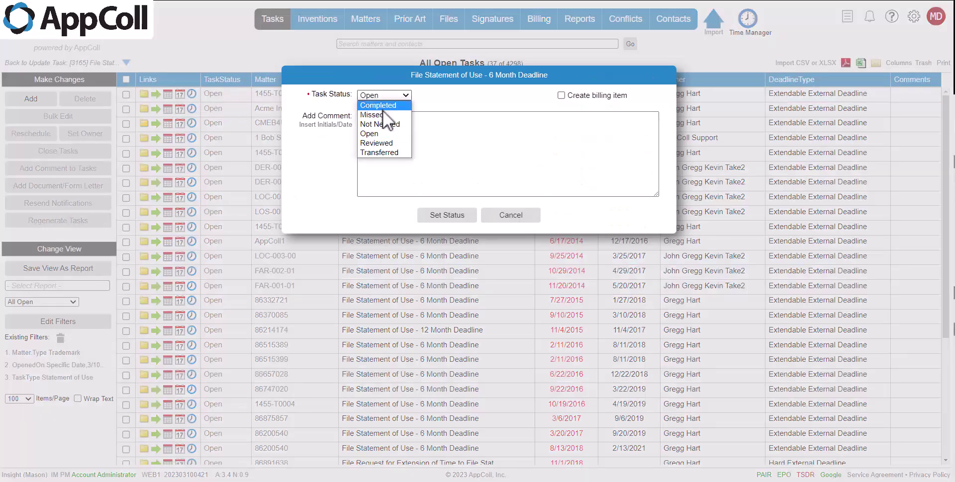
{"action": "left_click", "coordinate": [383, 106]}
{"action": "left_click", "coordinate": [455, 216]}
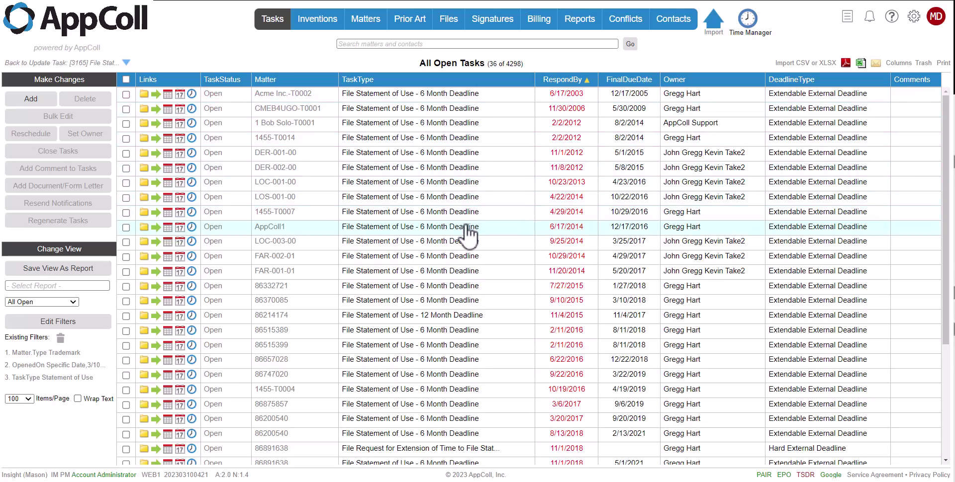
Set the status of the "File Statement of Use - 12 Month Deadline" task to Filed Extension on 3/10/2023
{"action": "left_click", "coordinate": [213, 317]}
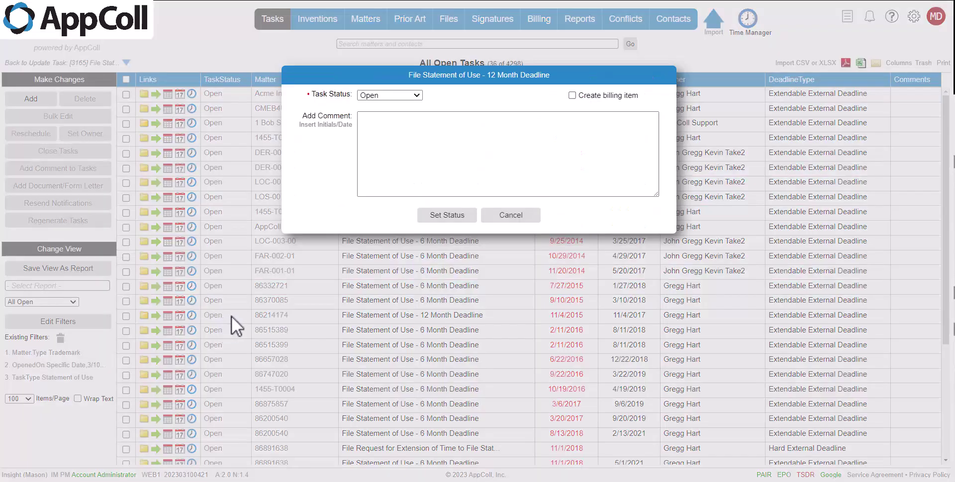
{"action": "left_click", "coordinate": [417, 91]}
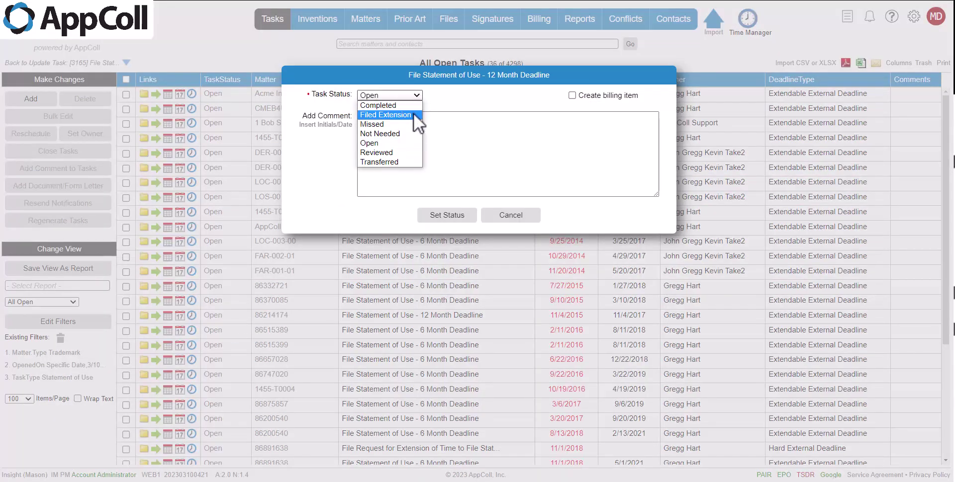
{"action": "left_click", "coordinate": [414, 114]}
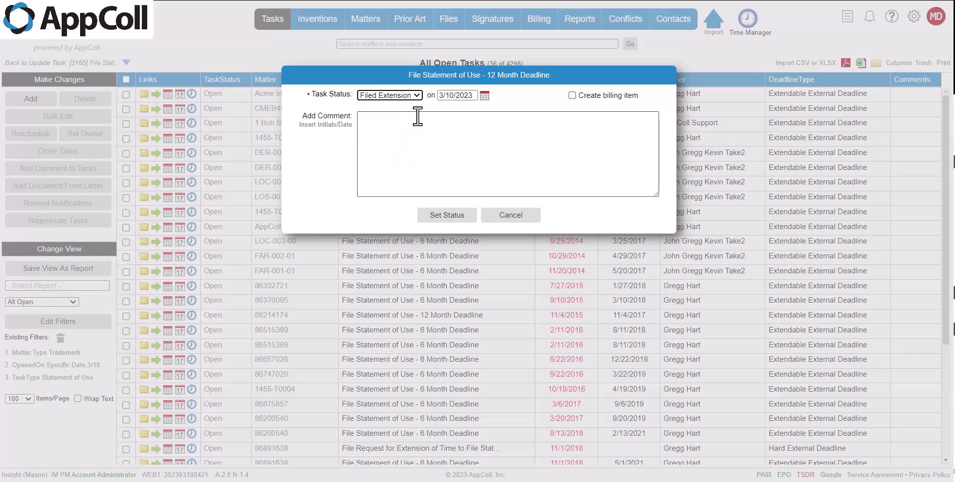
{"action": "left_click", "coordinate": [447, 217]}
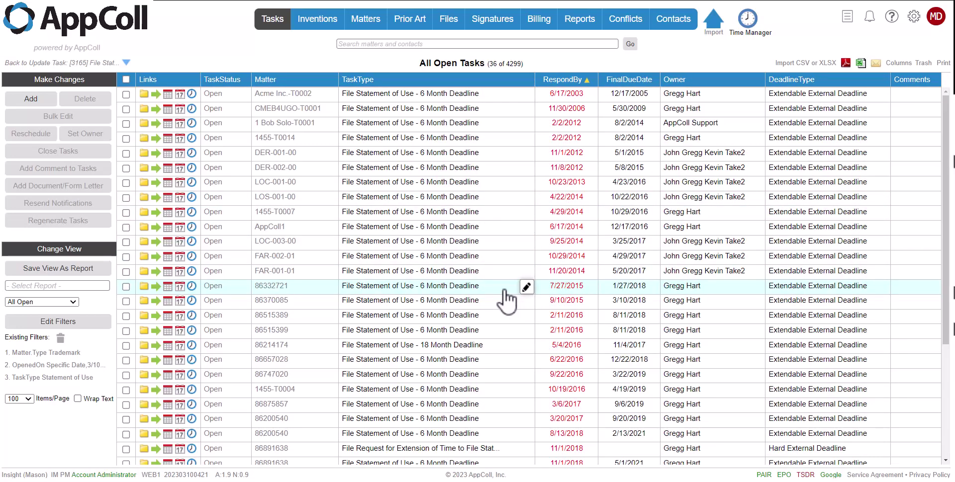
Set the status of the last 6 Month Deadline task, with RespondBy date 4/24/2020, to Filed Extension on 3/10/2023
{"action": "scroll", "coordinate": [507, 298], "scroll_direction": "down", "scroll_amount": 3}
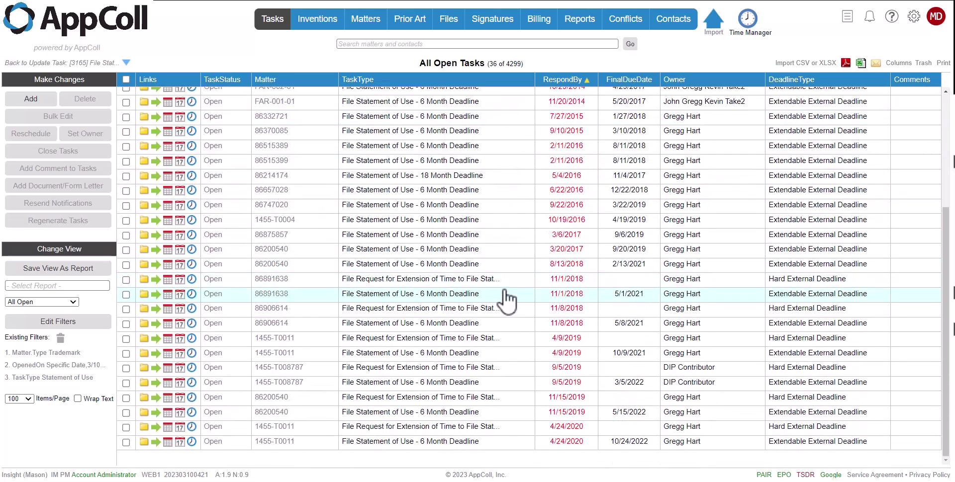
{"action": "scroll", "coordinate": [512, 293], "scroll_direction": "up", "scroll_amount": 3}
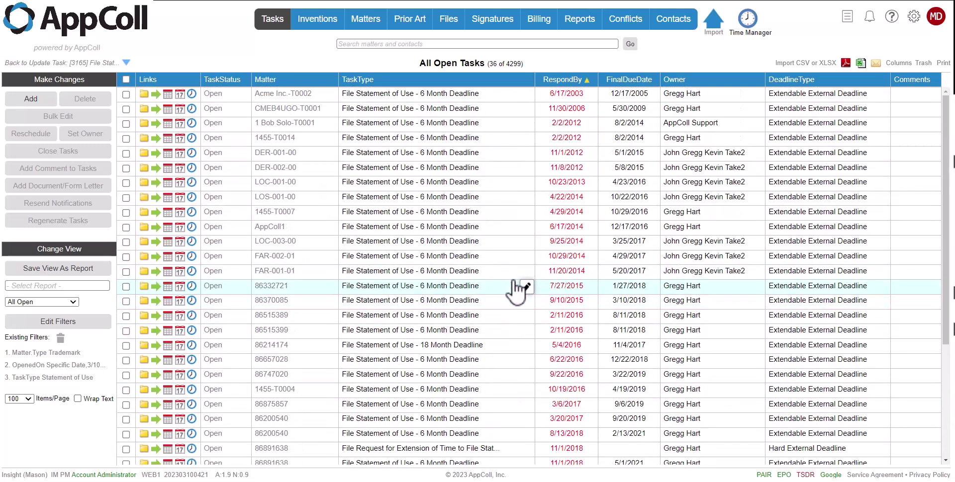
{"action": "scroll", "coordinate": [517, 291], "scroll_direction": "down", "scroll_amount": 3}
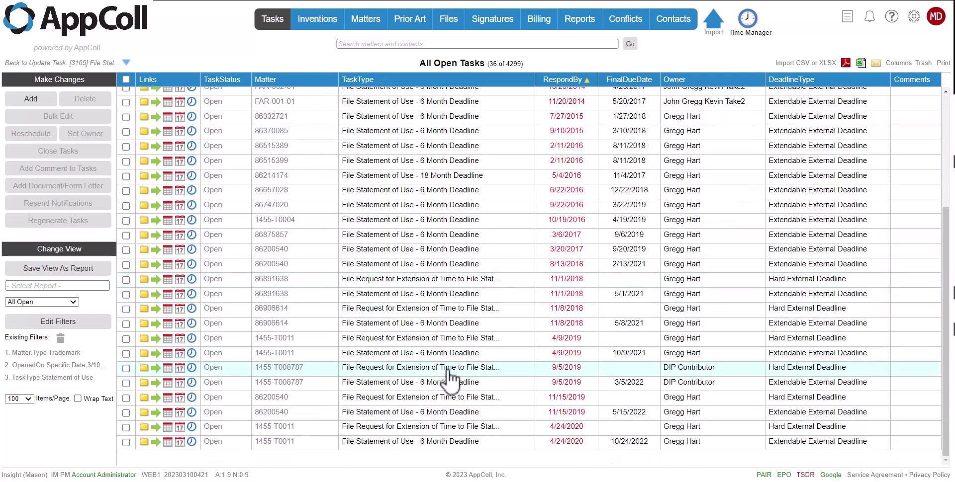
{"action": "left_click", "coordinate": [217, 441]}
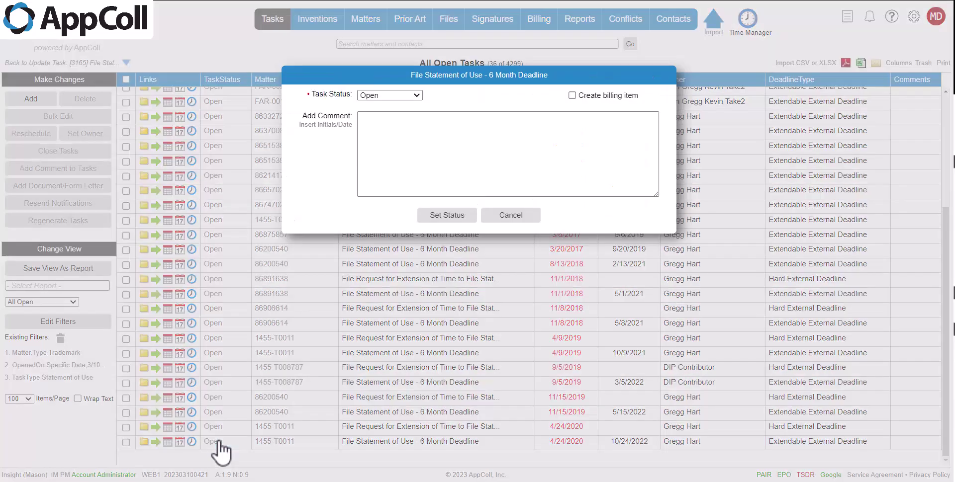
{"action": "left_click", "coordinate": [381, 93]}
{"action": "left_click", "coordinate": [392, 114]}
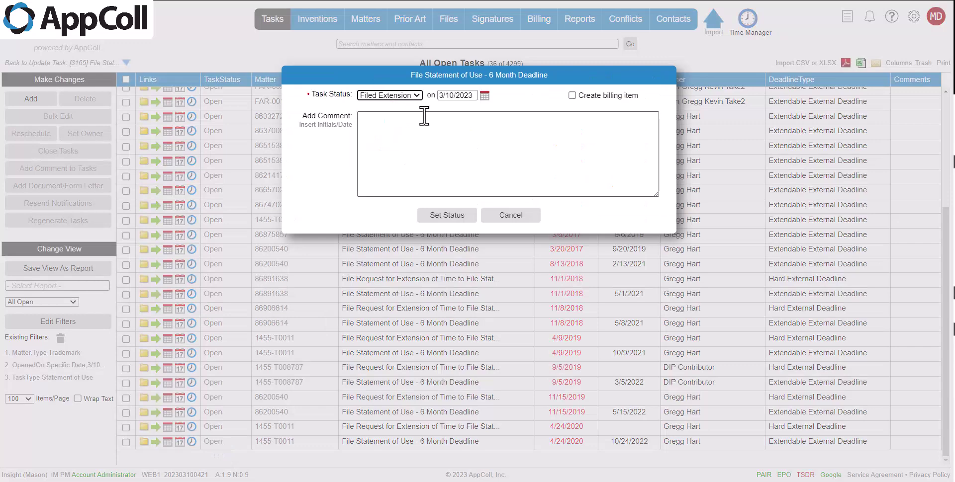
{"action": "left_click", "coordinate": [460, 216]}
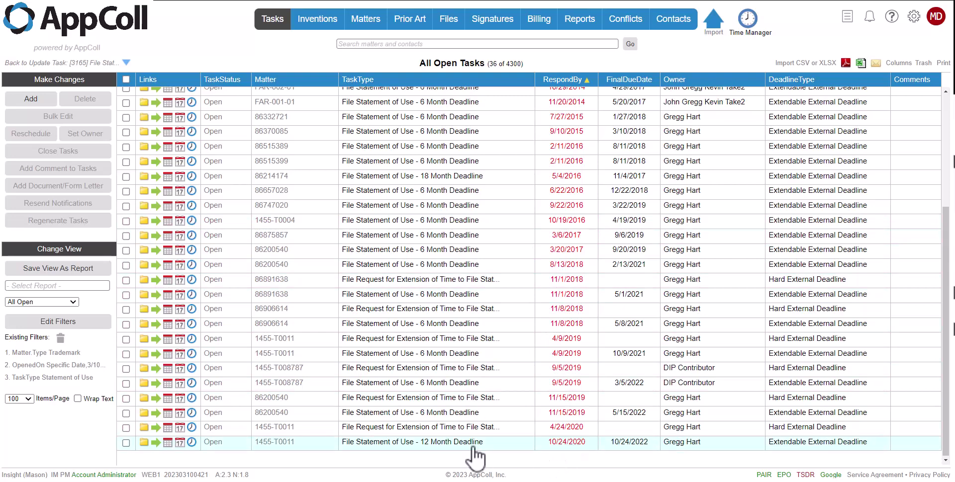
Select all tasks in the list filtered to Statement of Use
{"action": "scroll", "coordinate": [196, 162], "scroll_direction": "up", "scroll_amount": 5}
{"action": "left_click", "coordinate": [126, 79]}
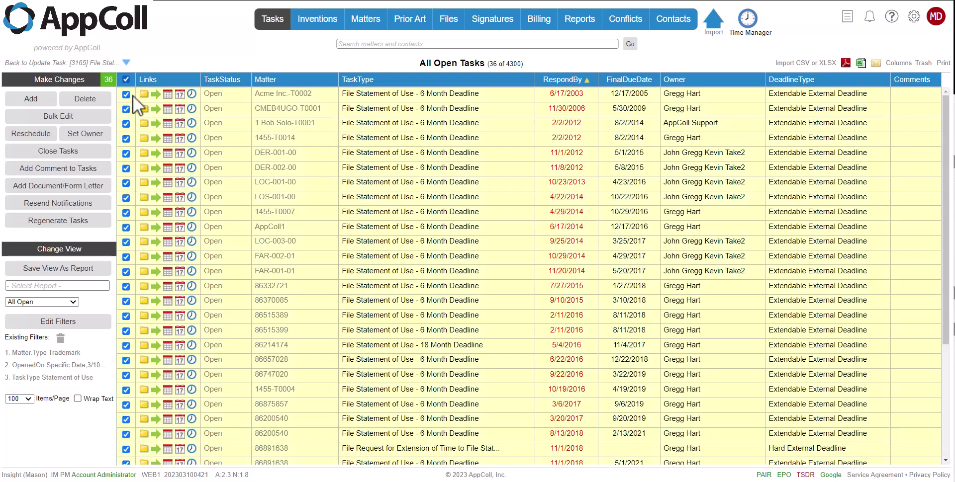
{"action": "left_click", "coordinate": [106, 151]}
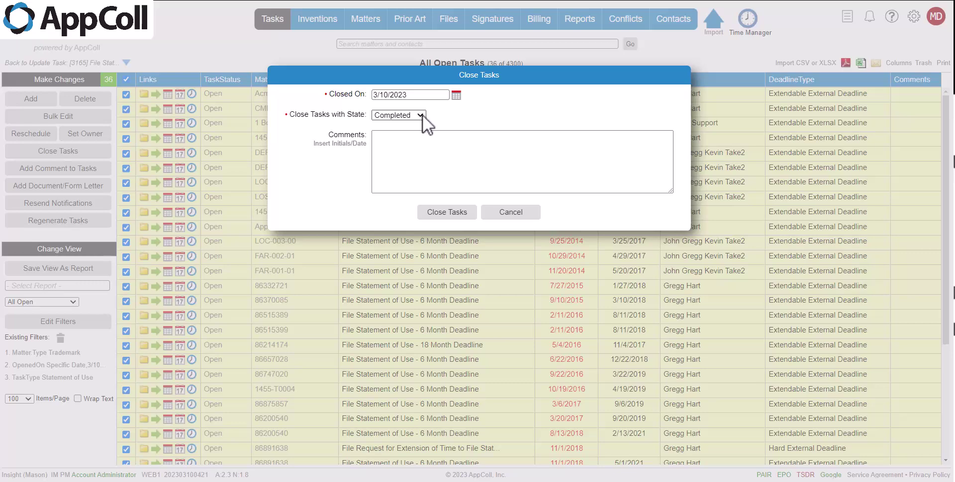
{"action": "left_click", "coordinate": [454, 218]}
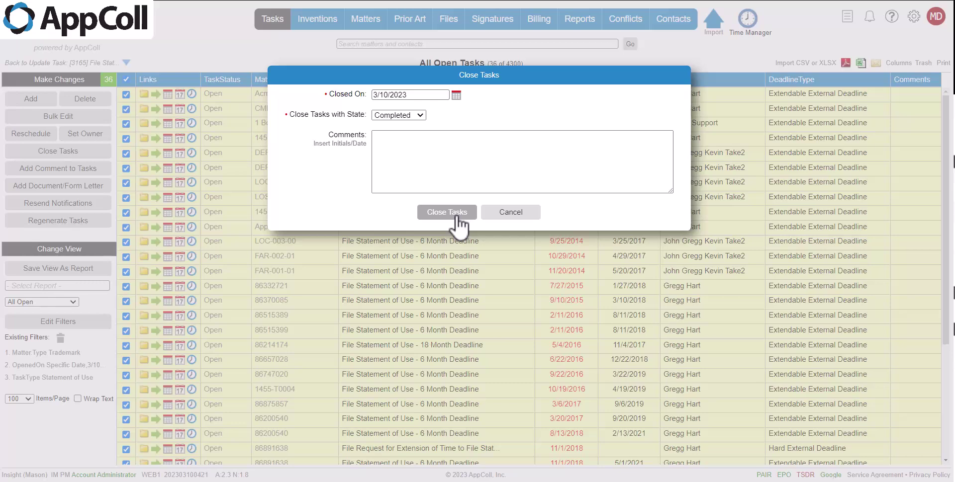
{"action": "left_click", "coordinate": [509, 212]}
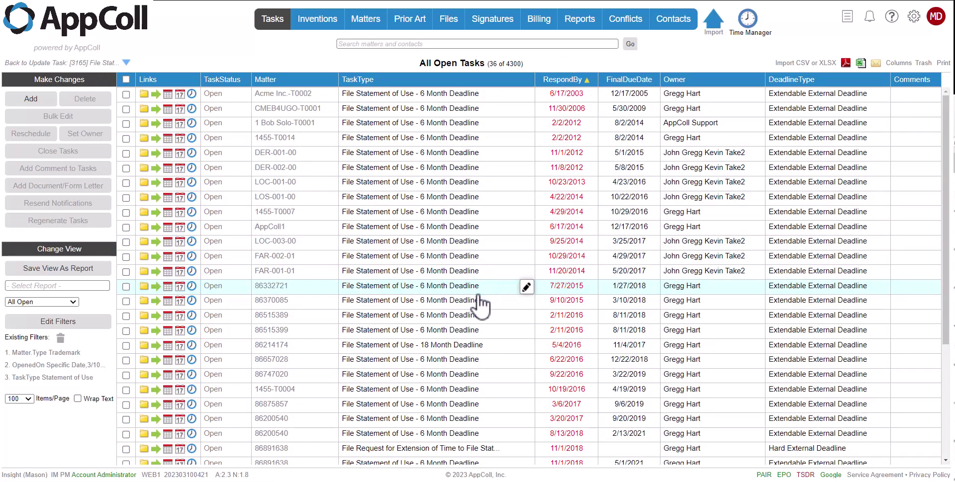
Change the TaskType filter from Statement of Use to "review uspto communication" and apply it to the open task list
{"action": "left_click", "coordinate": [69, 324]}
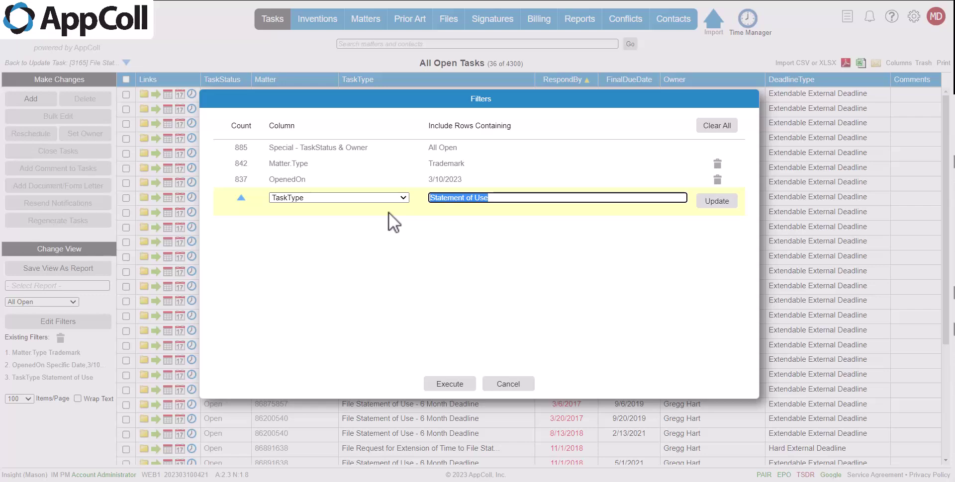
{"action": "type", "text": "review uspto commu"}
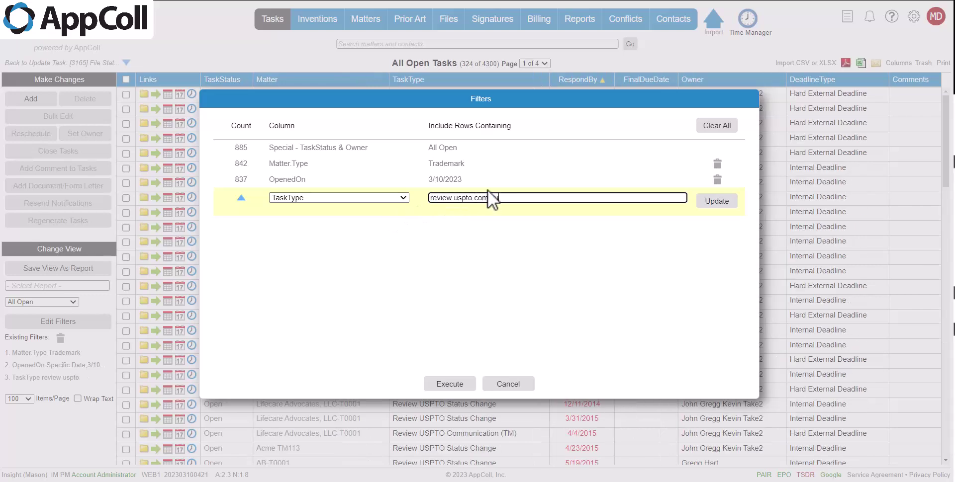
{"action": "type", "text": "nication"}
{"action": "key", "text": "Return"}
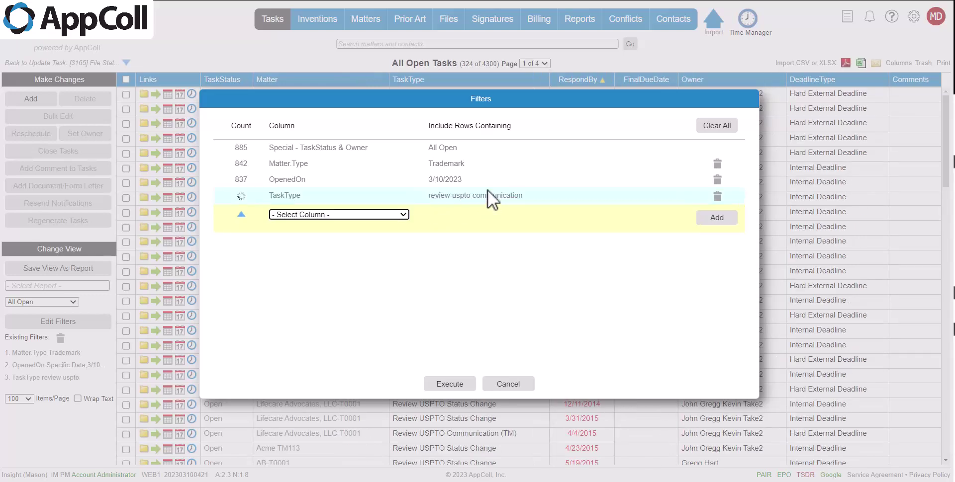
{"action": "left_click", "coordinate": [448, 382]}
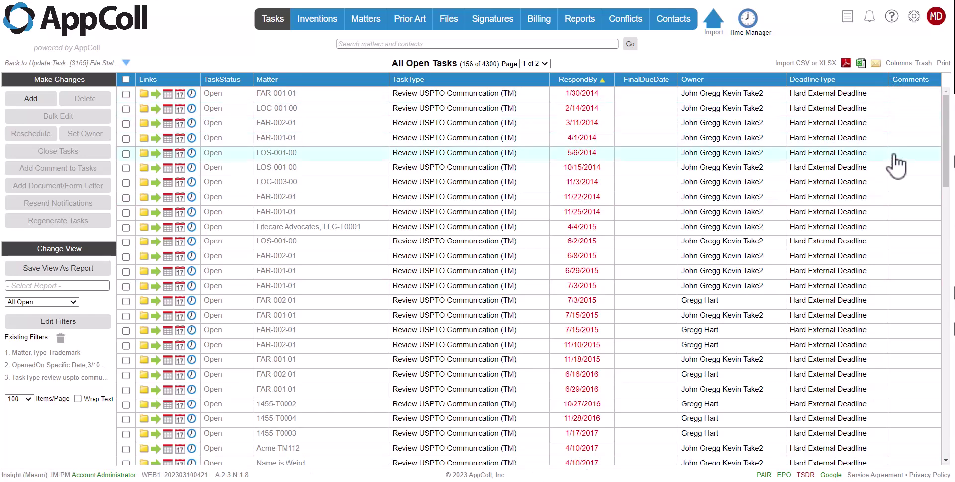
{"action": "scroll", "coordinate": [895, 166], "scroll_direction": "down", "scroll_amount": 10}
{"action": "scroll", "coordinate": [900, 169], "scroll_direction": "down", "scroll_amount": 4}
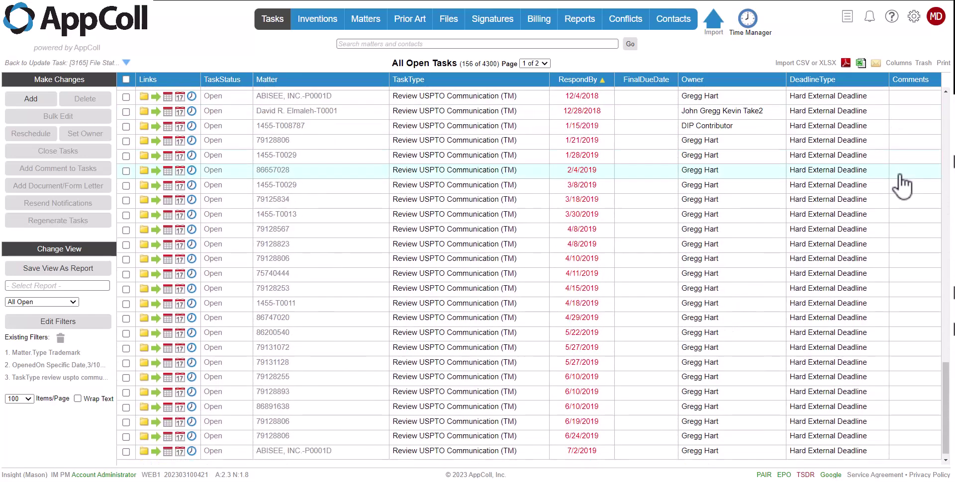
{"action": "scroll", "coordinate": [900, 176], "scroll_direction": "up", "scroll_amount": 14}
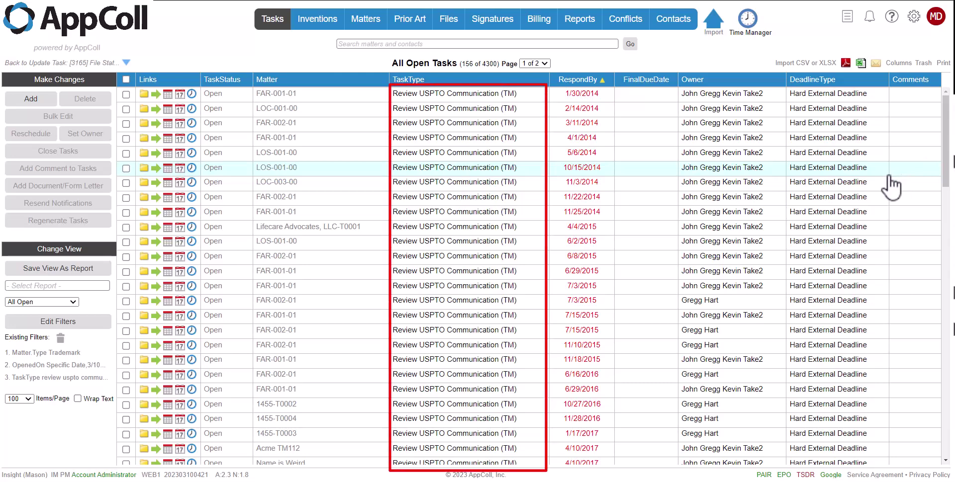
{"action": "mouse_move", "coordinate": [896, 146]}
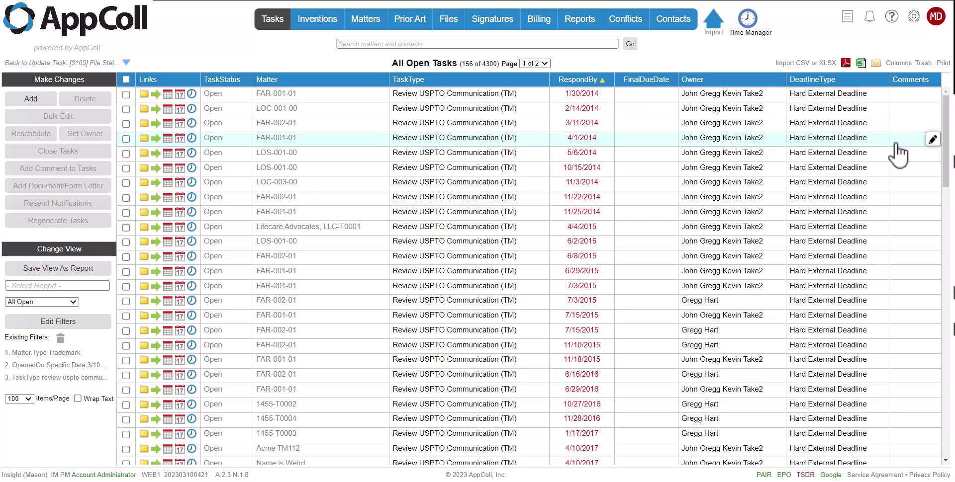
{"action": "left_click", "coordinate": [126, 94]}
{"action": "left_click", "coordinate": [126, 124]}
{"action": "left_click", "coordinate": [126, 139]}
{"action": "left_click", "coordinate": [126, 153]}
{"action": "left_click", "coordinate": [125, 168]}
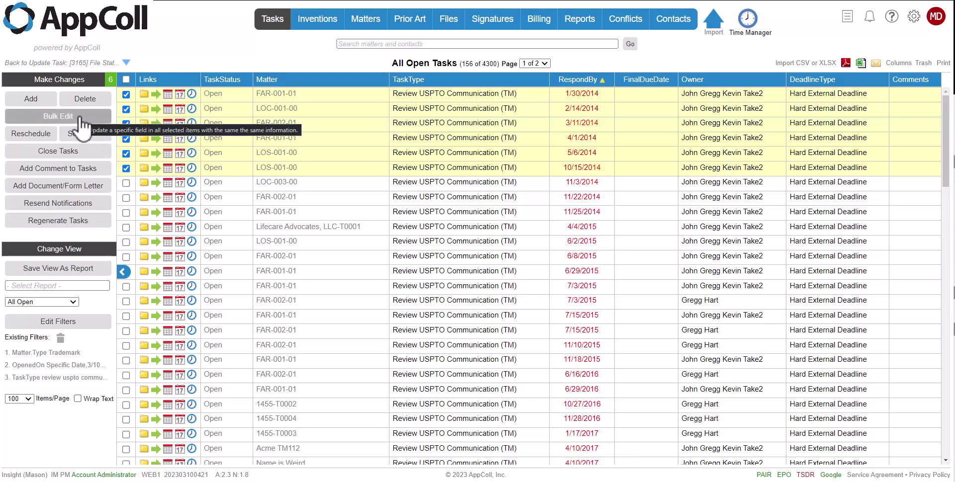
{"action": "left_click", "coordinate": [125, 168]}
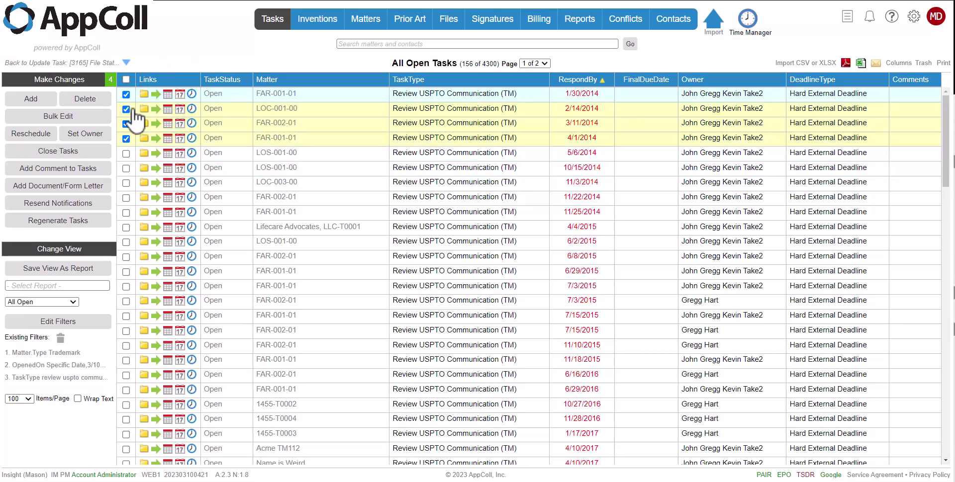
{"action": "left_click", "coordinate": [73, 152]}
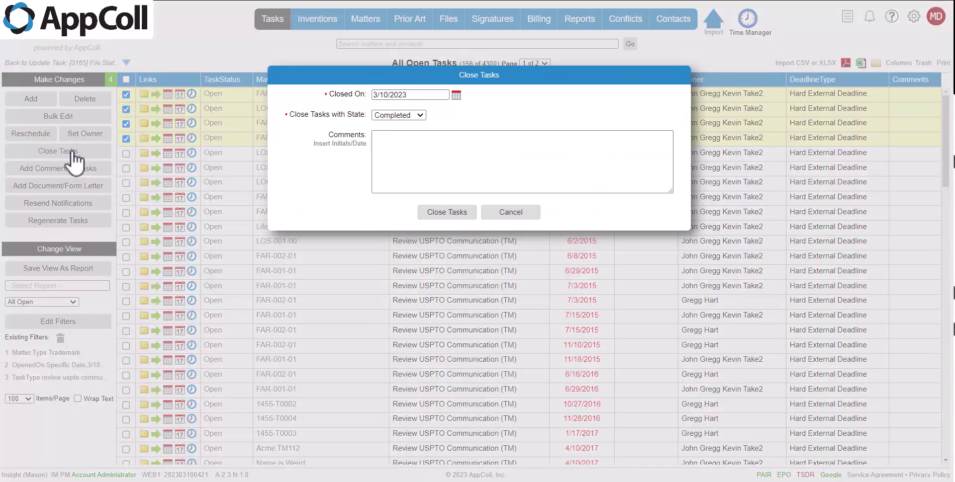
{"action": "left_click", "coordinate": [420, 116]}
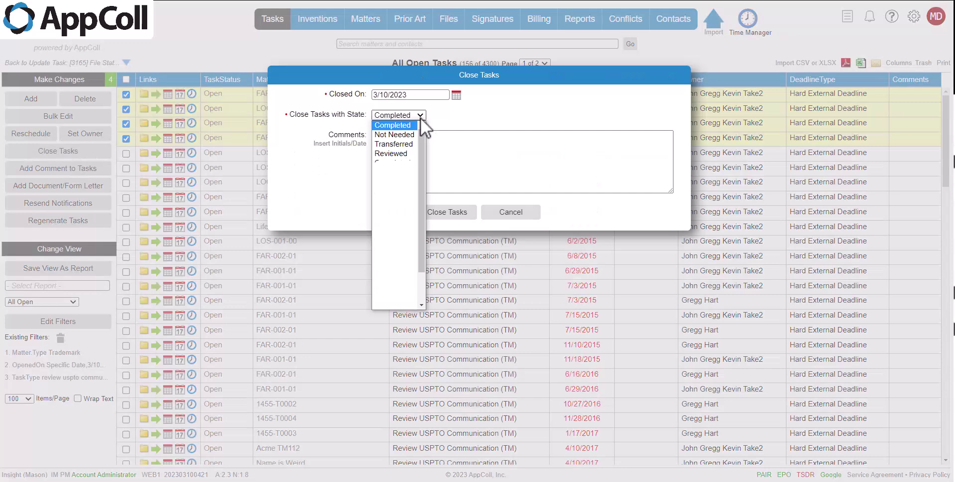
{"action": "left_click", "coordinate": [468, 112]}
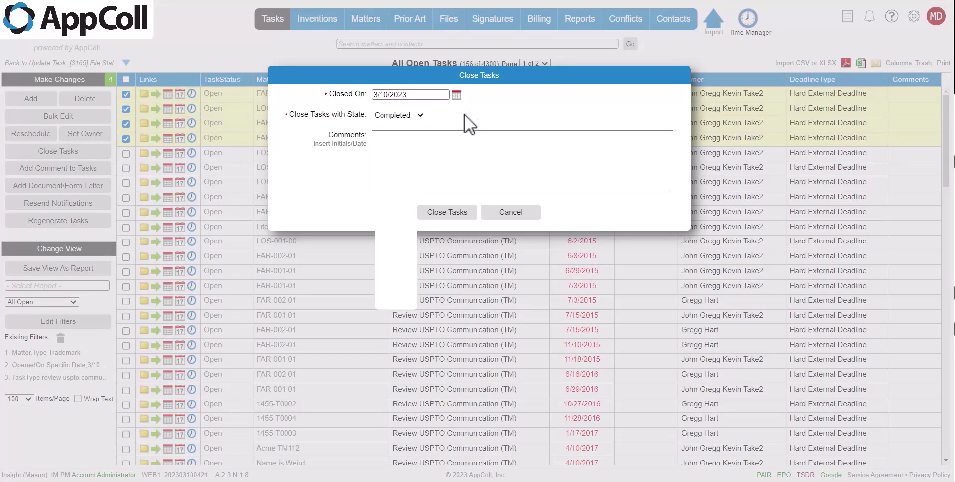
{"action": "left_click", "coordinate": [503, 215]}
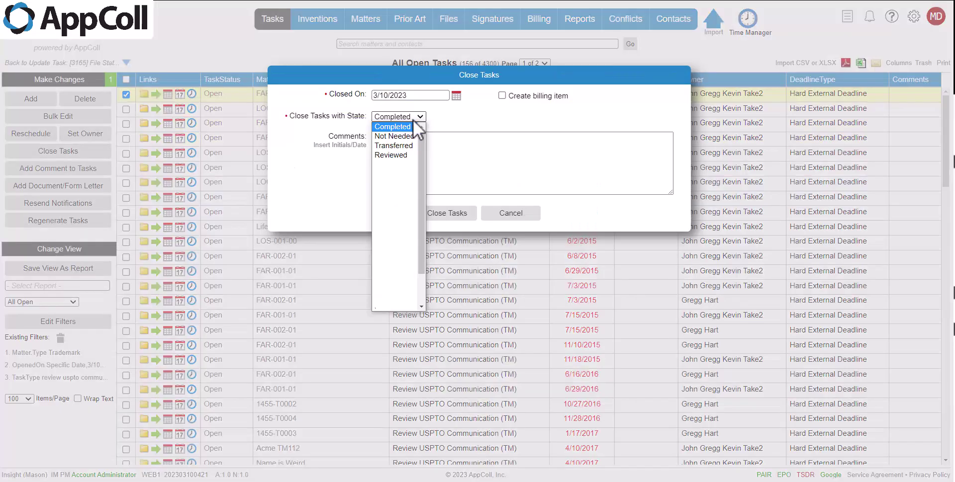
Close the first Review USPTO Communication (TM) task, with RespondBy date 1/30/2014, with the state Reviewed
{"action": "left_click", "coordinate": [404, 155]}
{"action": "left_click", "coordinate": [455, 213]}
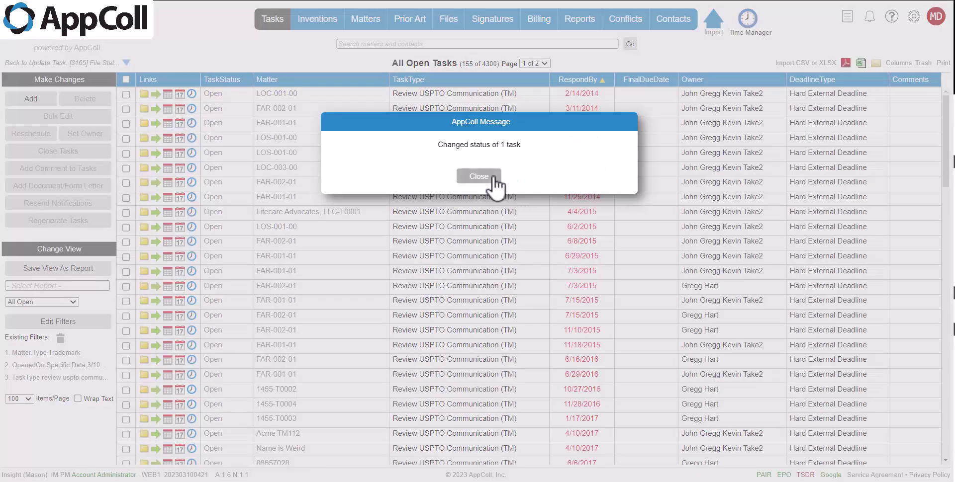
{"action": "left_click", "coordinate": [478, 176]}
Select all the Review USPTO Communication (TM) tasks on the page and close them with the state Reviewed on 3/10/2023
{"action": "left_click", "coordinate": [126, 80]}
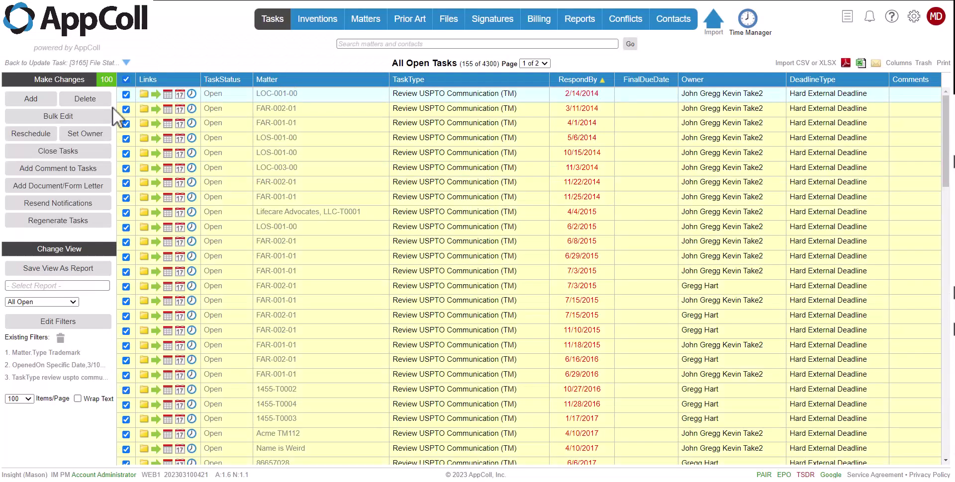
{"action": "left_click", "coordinate": [75, 151]}
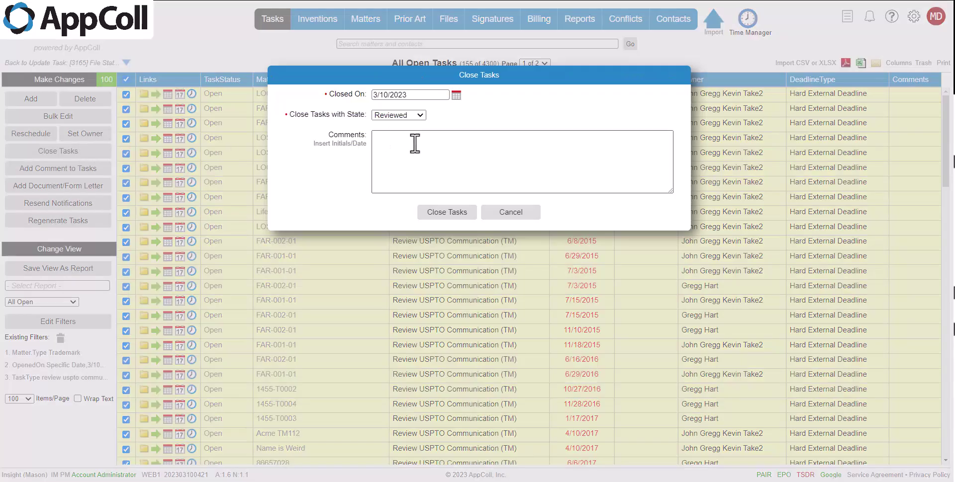
{"action": "left_click", "coordinate": [451, 211]}
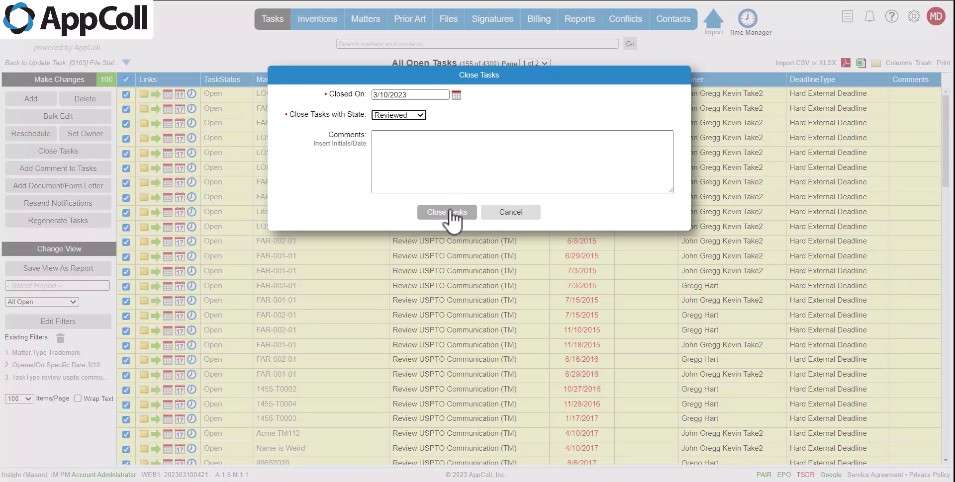